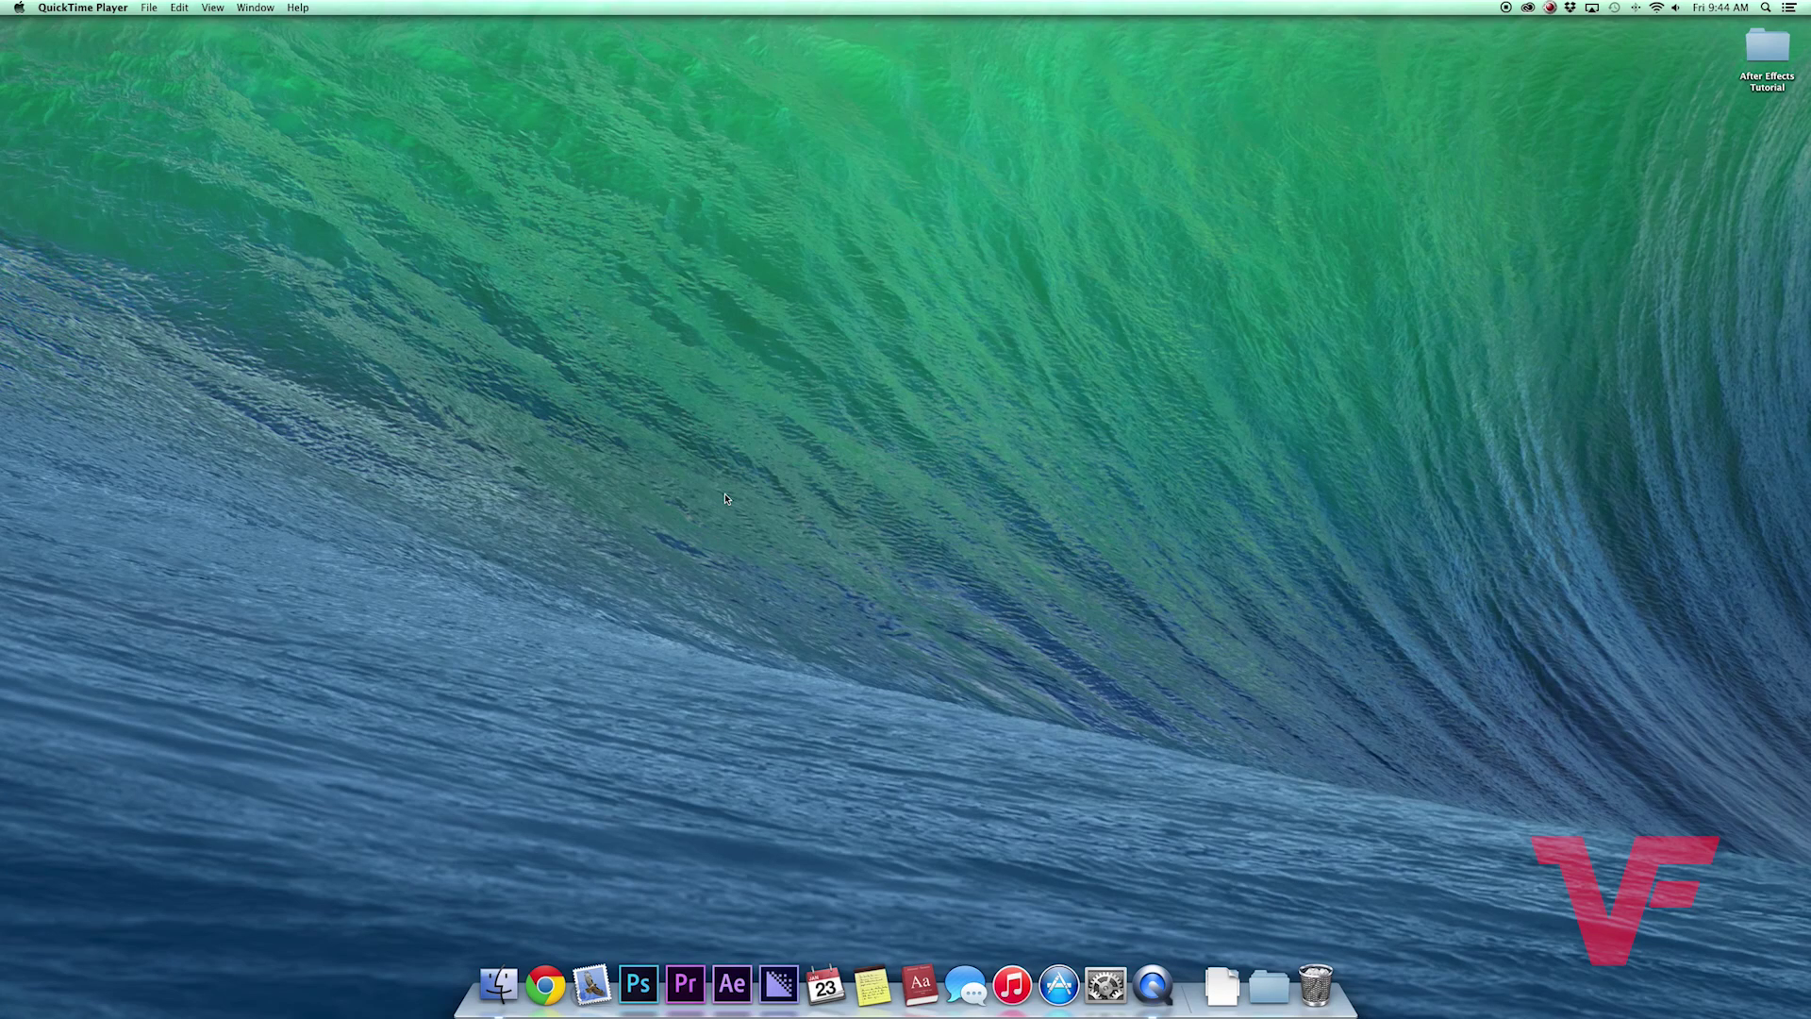
Launch After Effects CC 2014 from the Dock.
{"action": "left_click", "coordinate": [732, 984]}
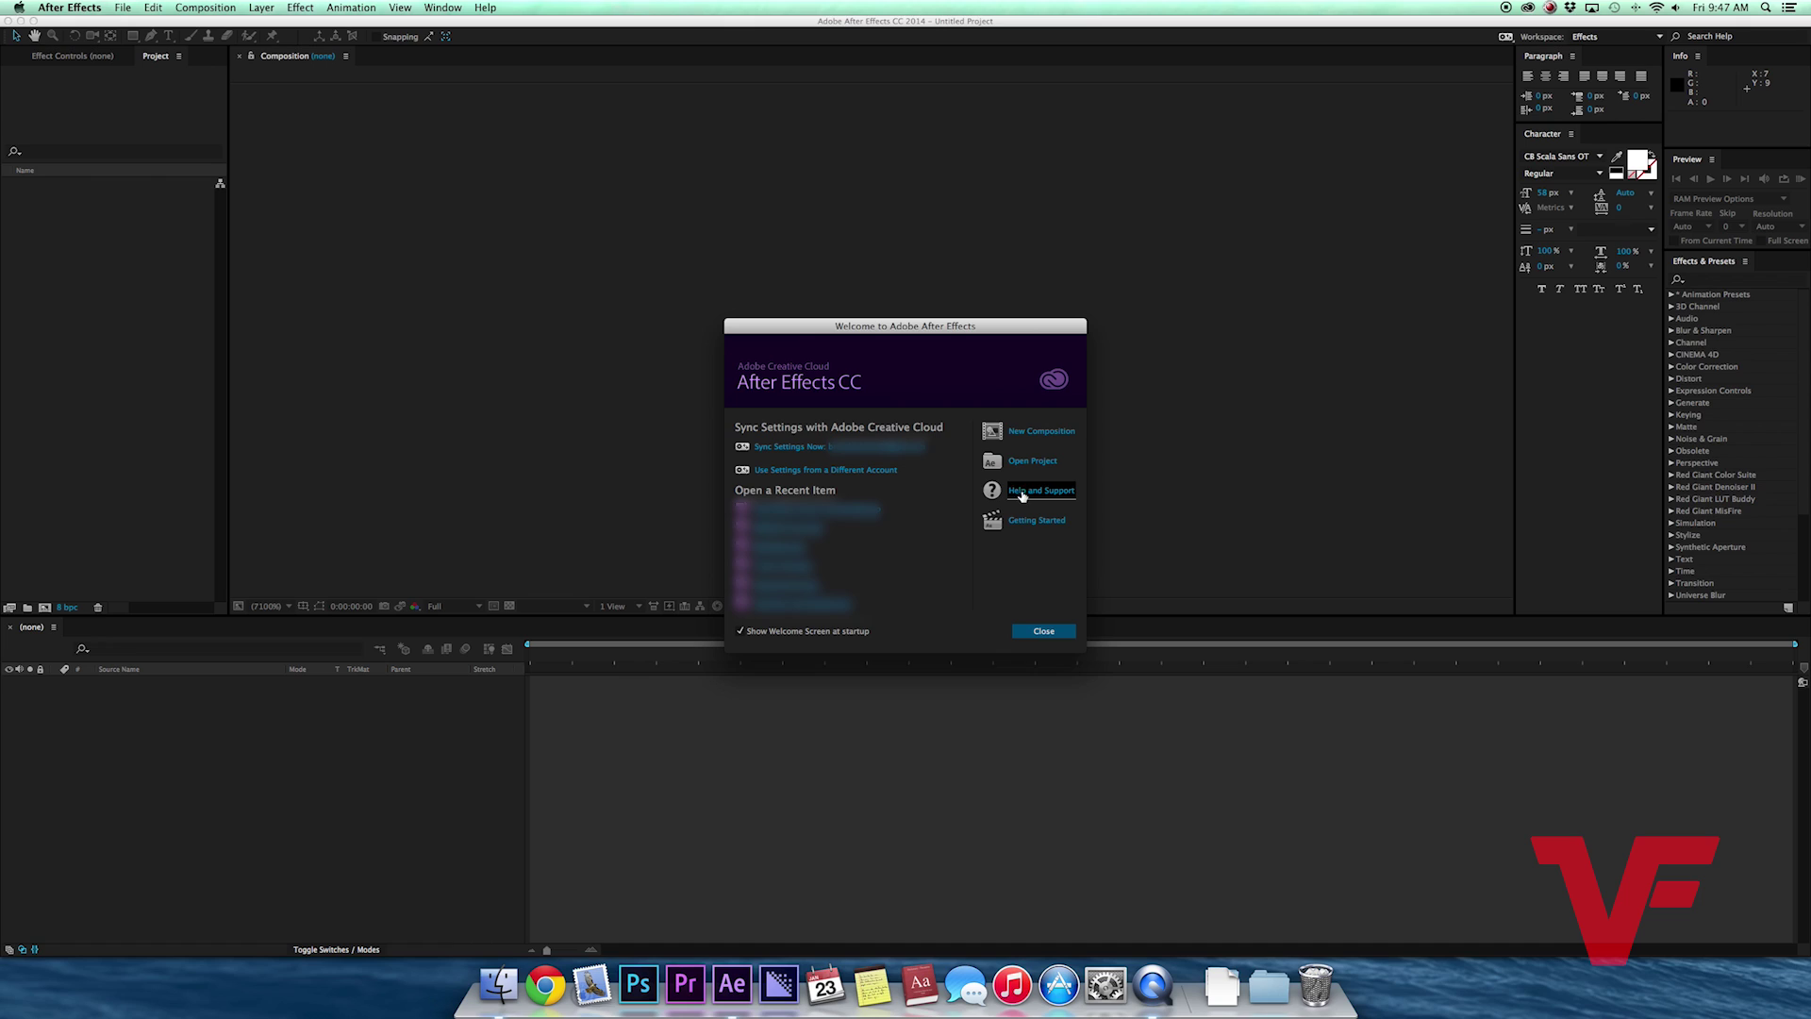
Start a new composition from the Welcome screen's New Composition option.
{"action": "left_click", "coordinate": [1056, 433]}
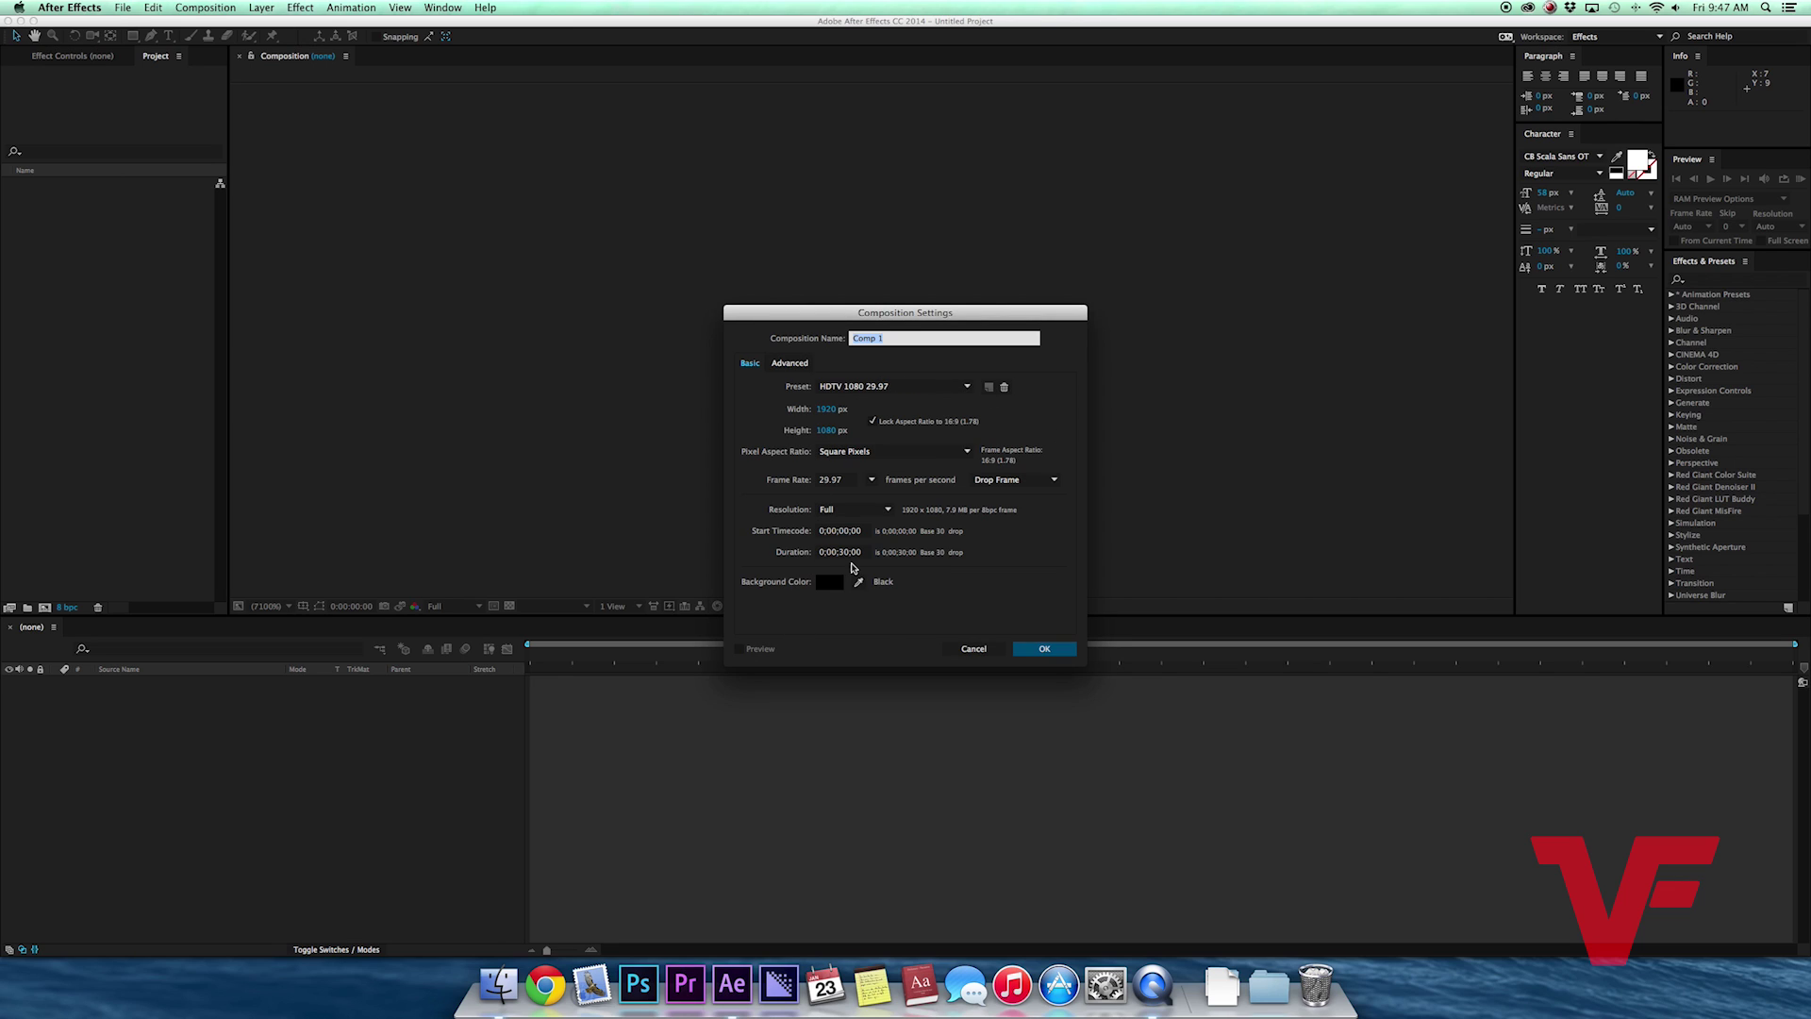
Set the composition to the Custom preset, 23.976 fps, Full resolution and 0:00:05:00 duration.
{"action": "left_click", "coordinate": [853, 389]}
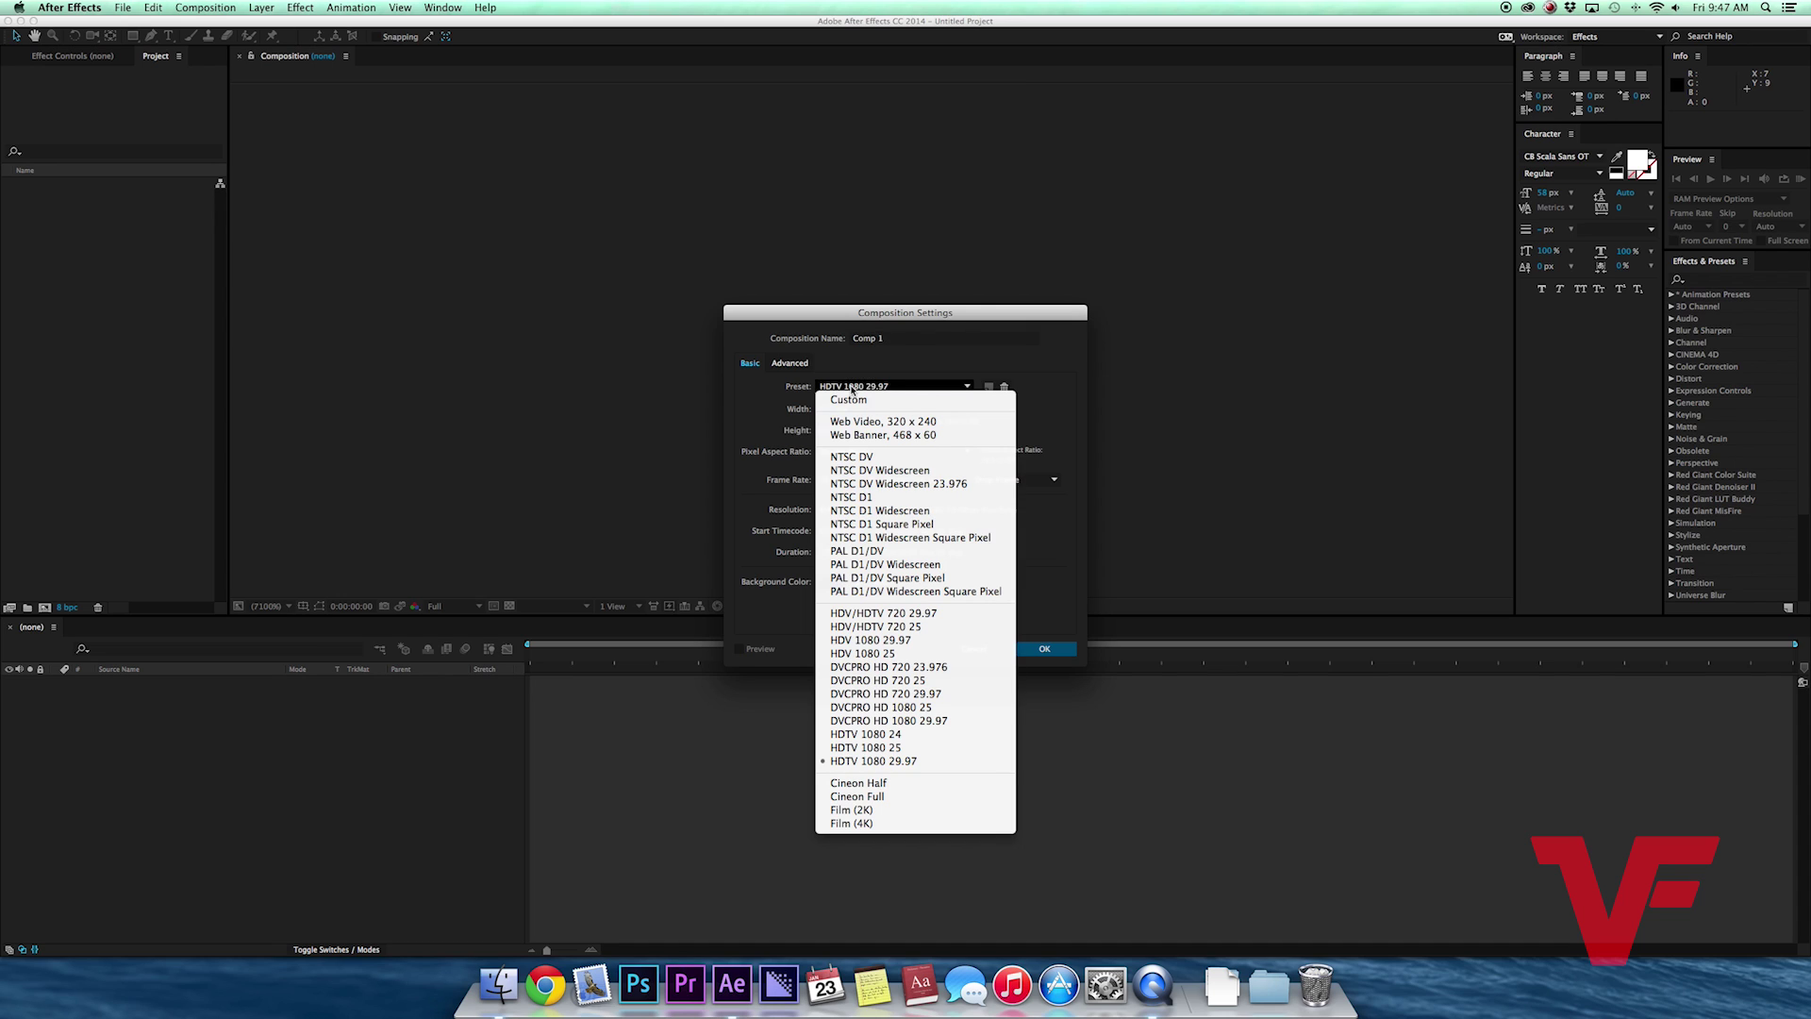
{"action": "left_click", "coordinate": [862, 403]}
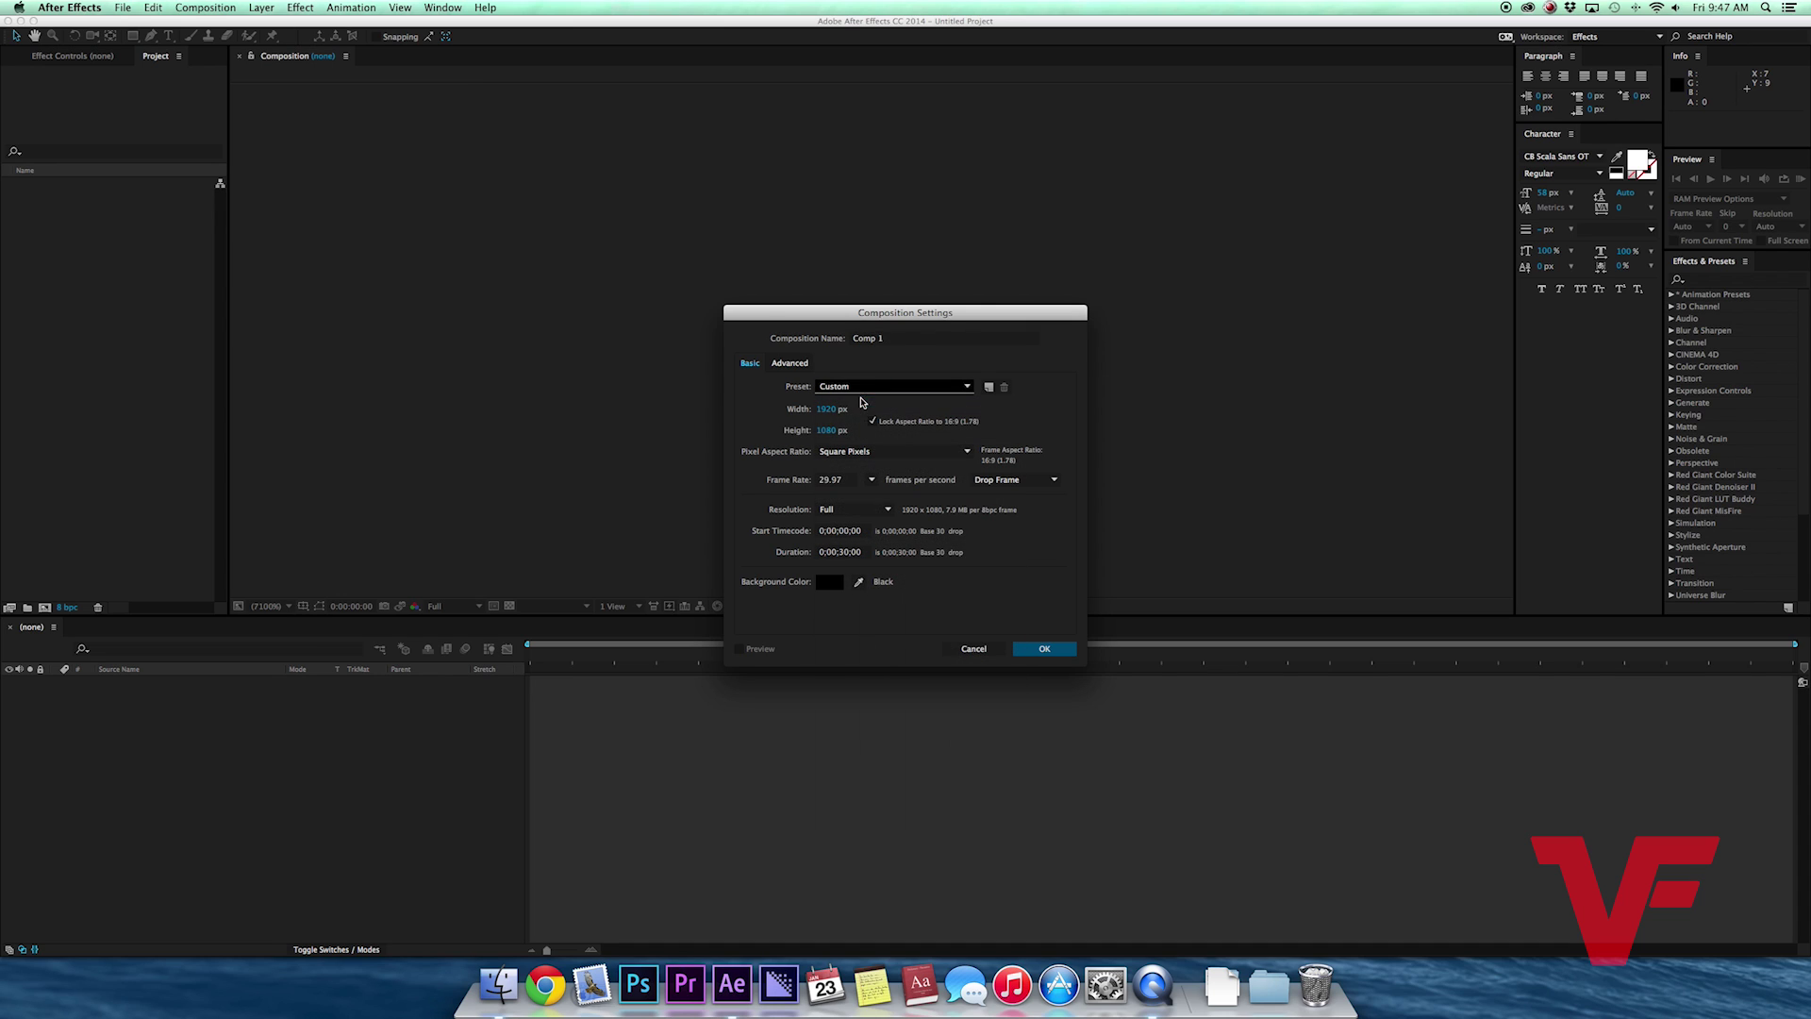
{"action": "left_click", "coordinate": [849, 450]}
{"action": "left_click", "coordinate": [844, 511]}
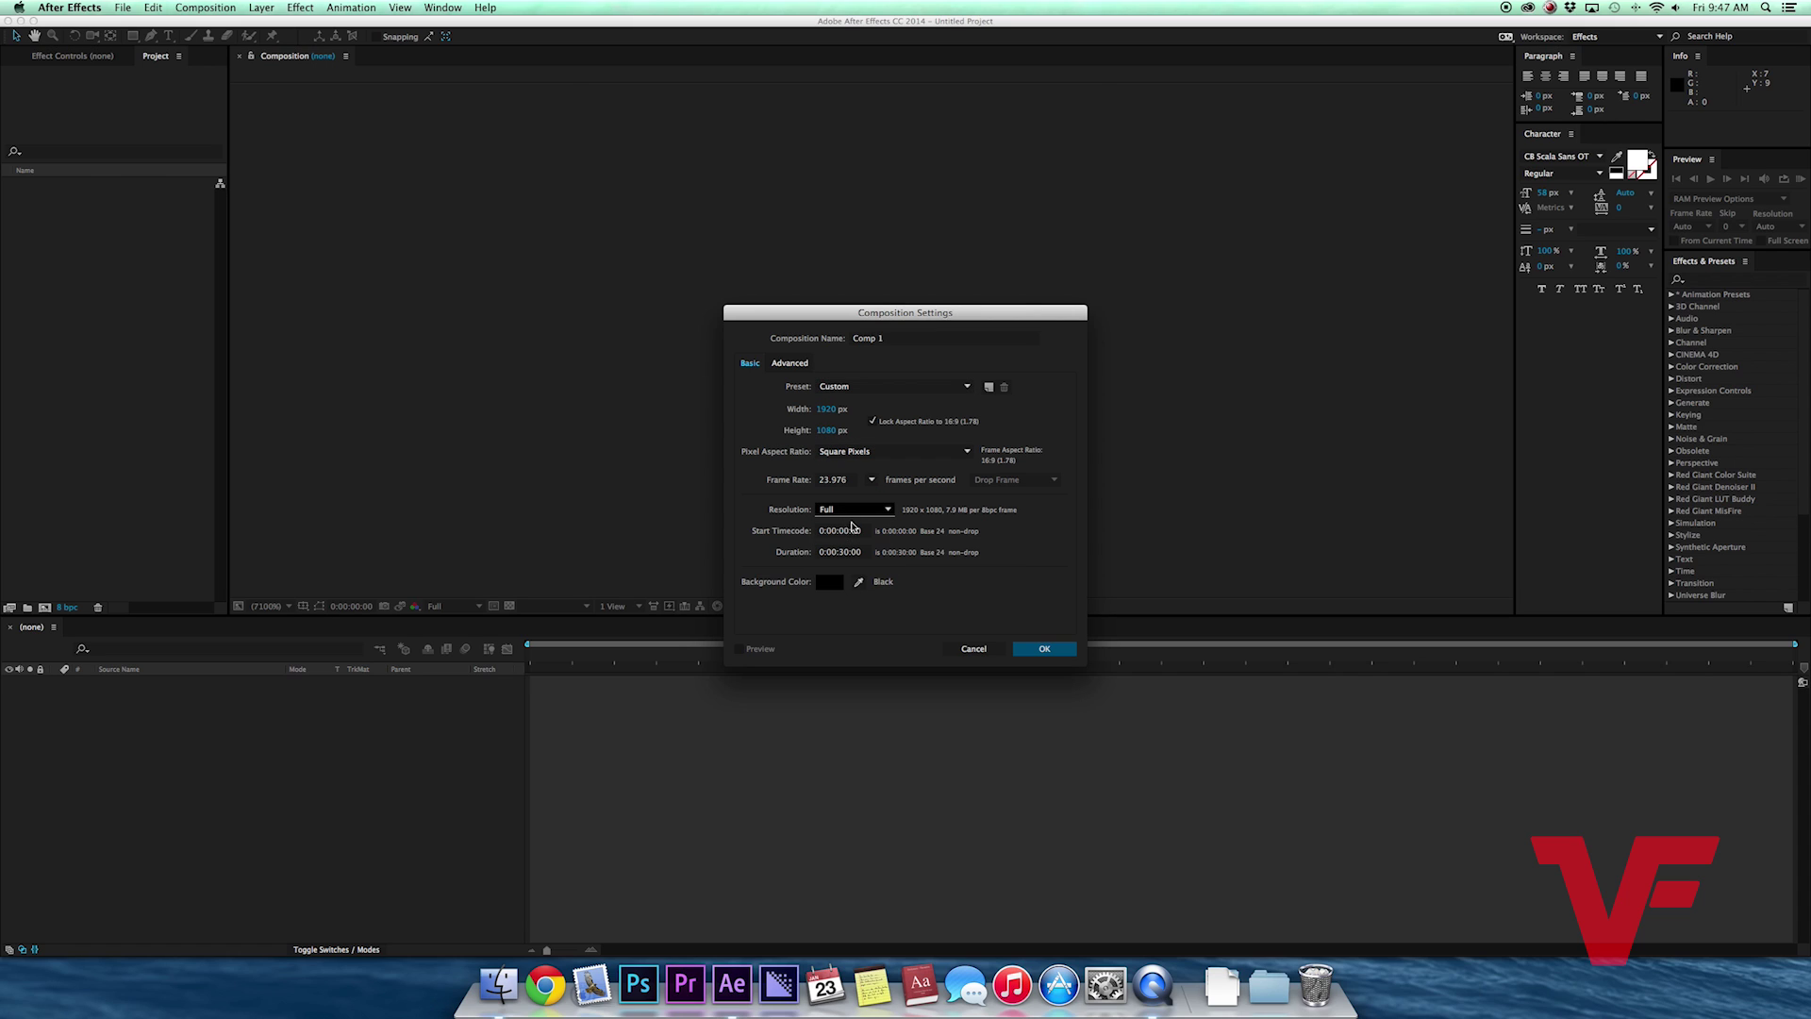
{"action": "left_click", "coordinate": [848, 554]}
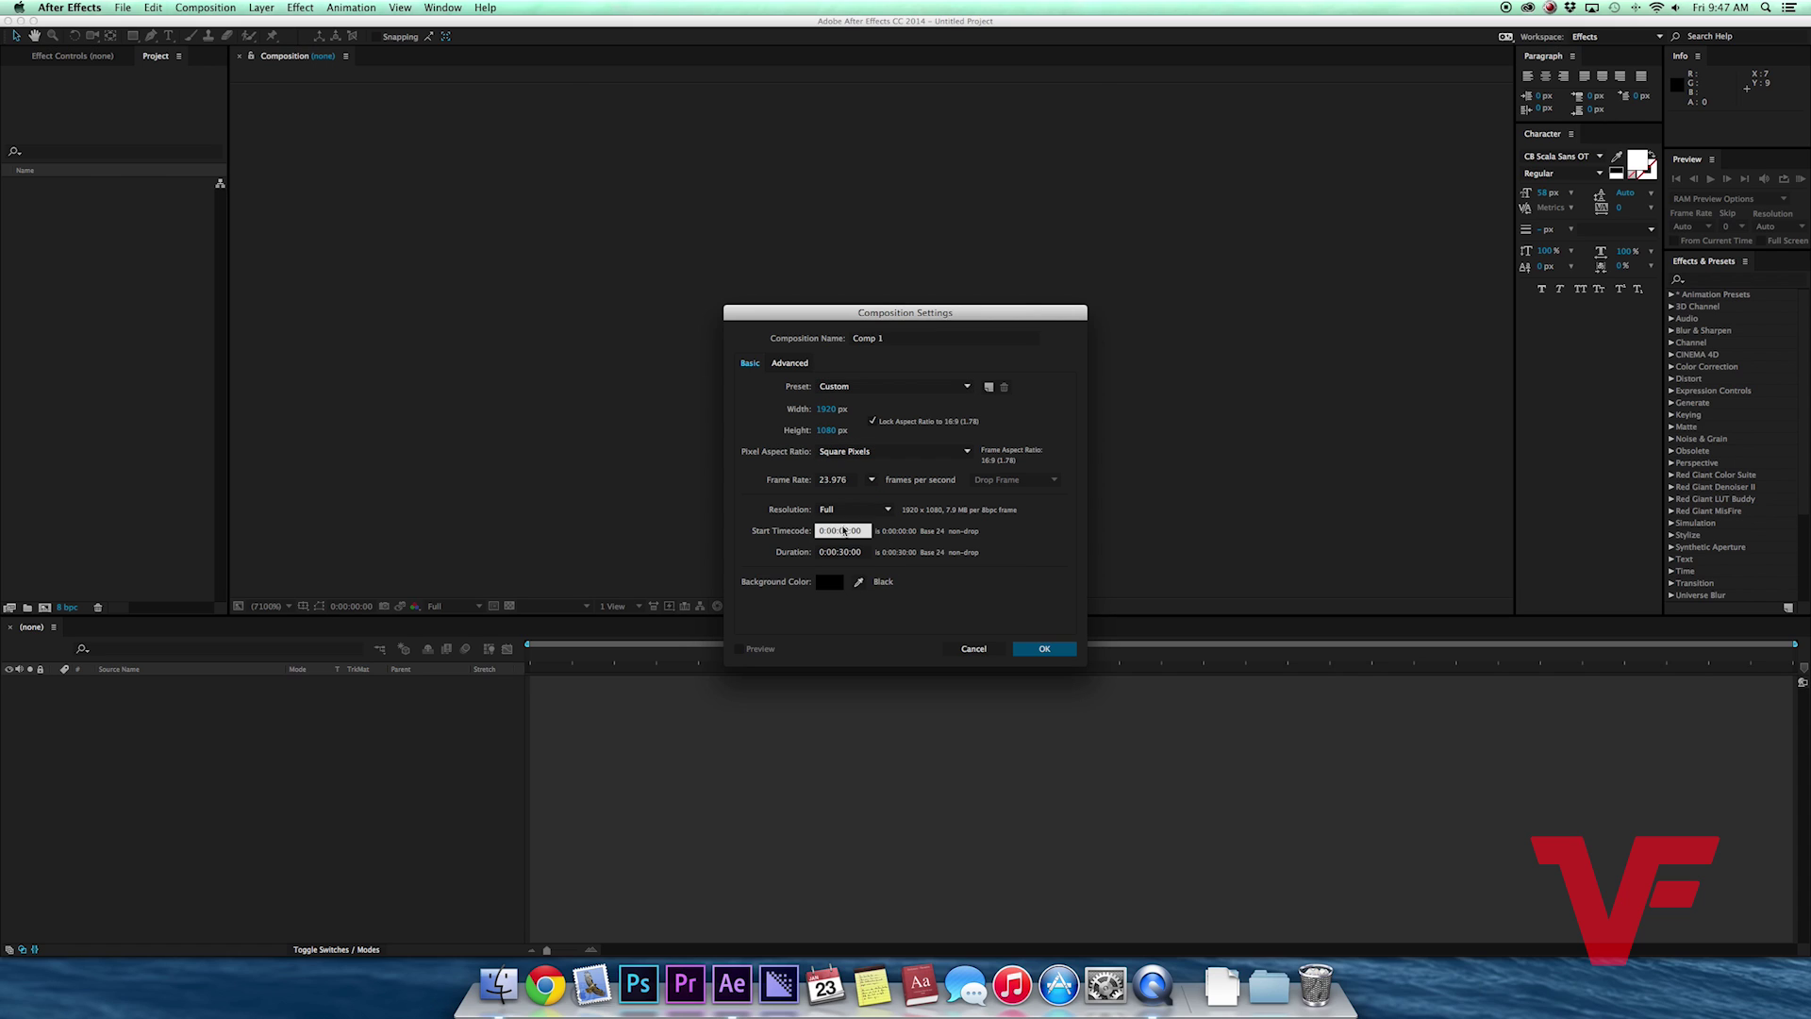
{"action": "left_click", "coordinate": [848, 552]}
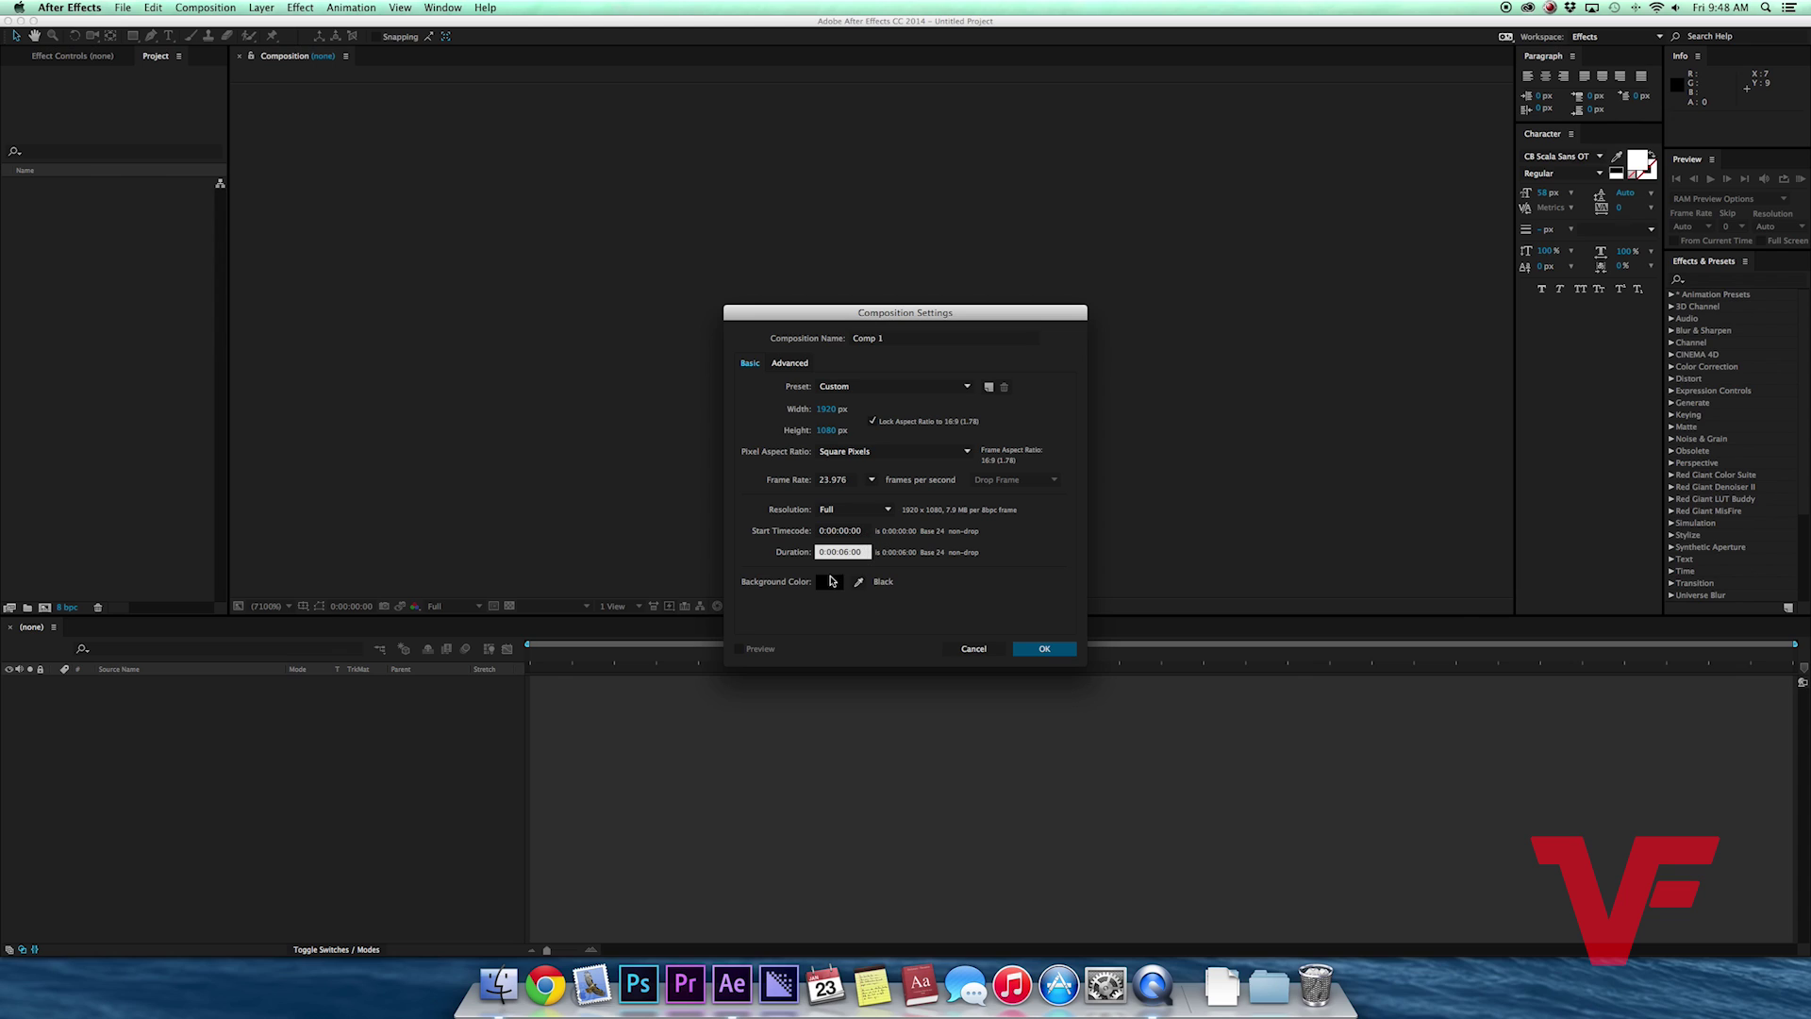
Make the background black and name the composition 'Create a New Project'.
{"action": "left_click", "coordinate": [829, 582]}
{"action": "type", "text": "6"}
{"action": "left_click_drag", "start_coordinate": [1372, 765], "coordinate": [1398, 742]}
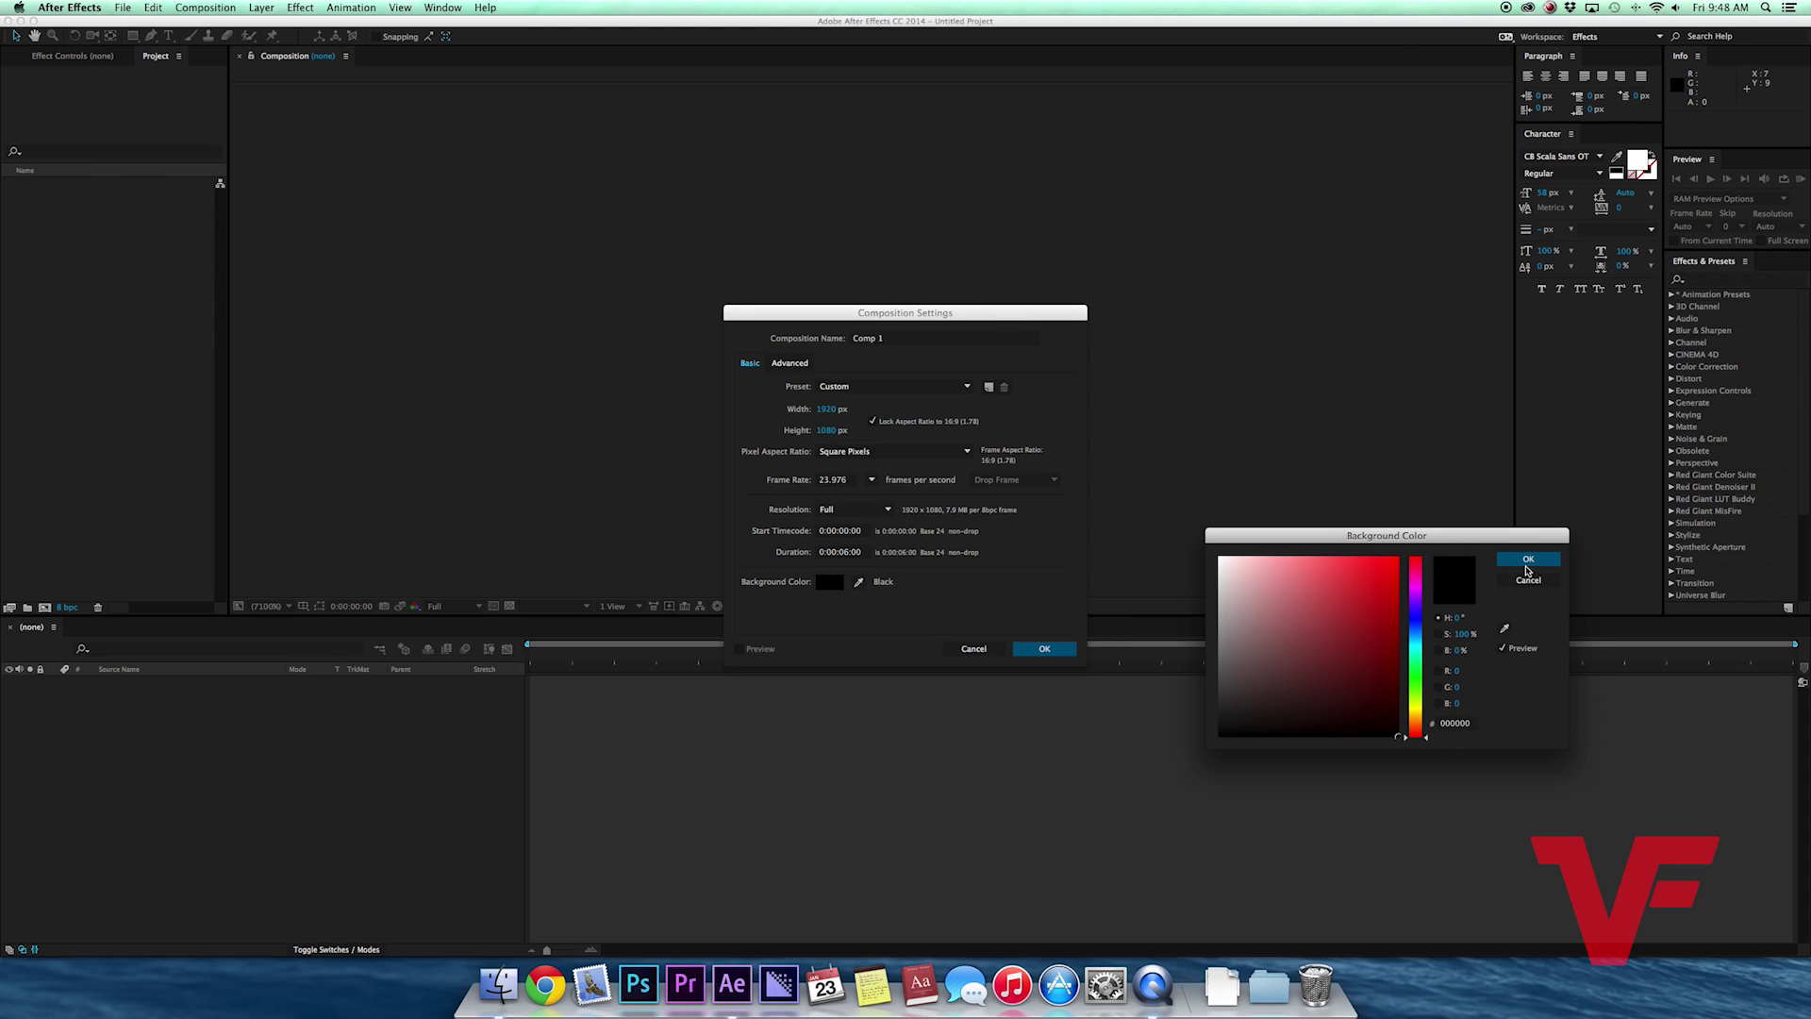
{"action": "key", "text": "Return"}
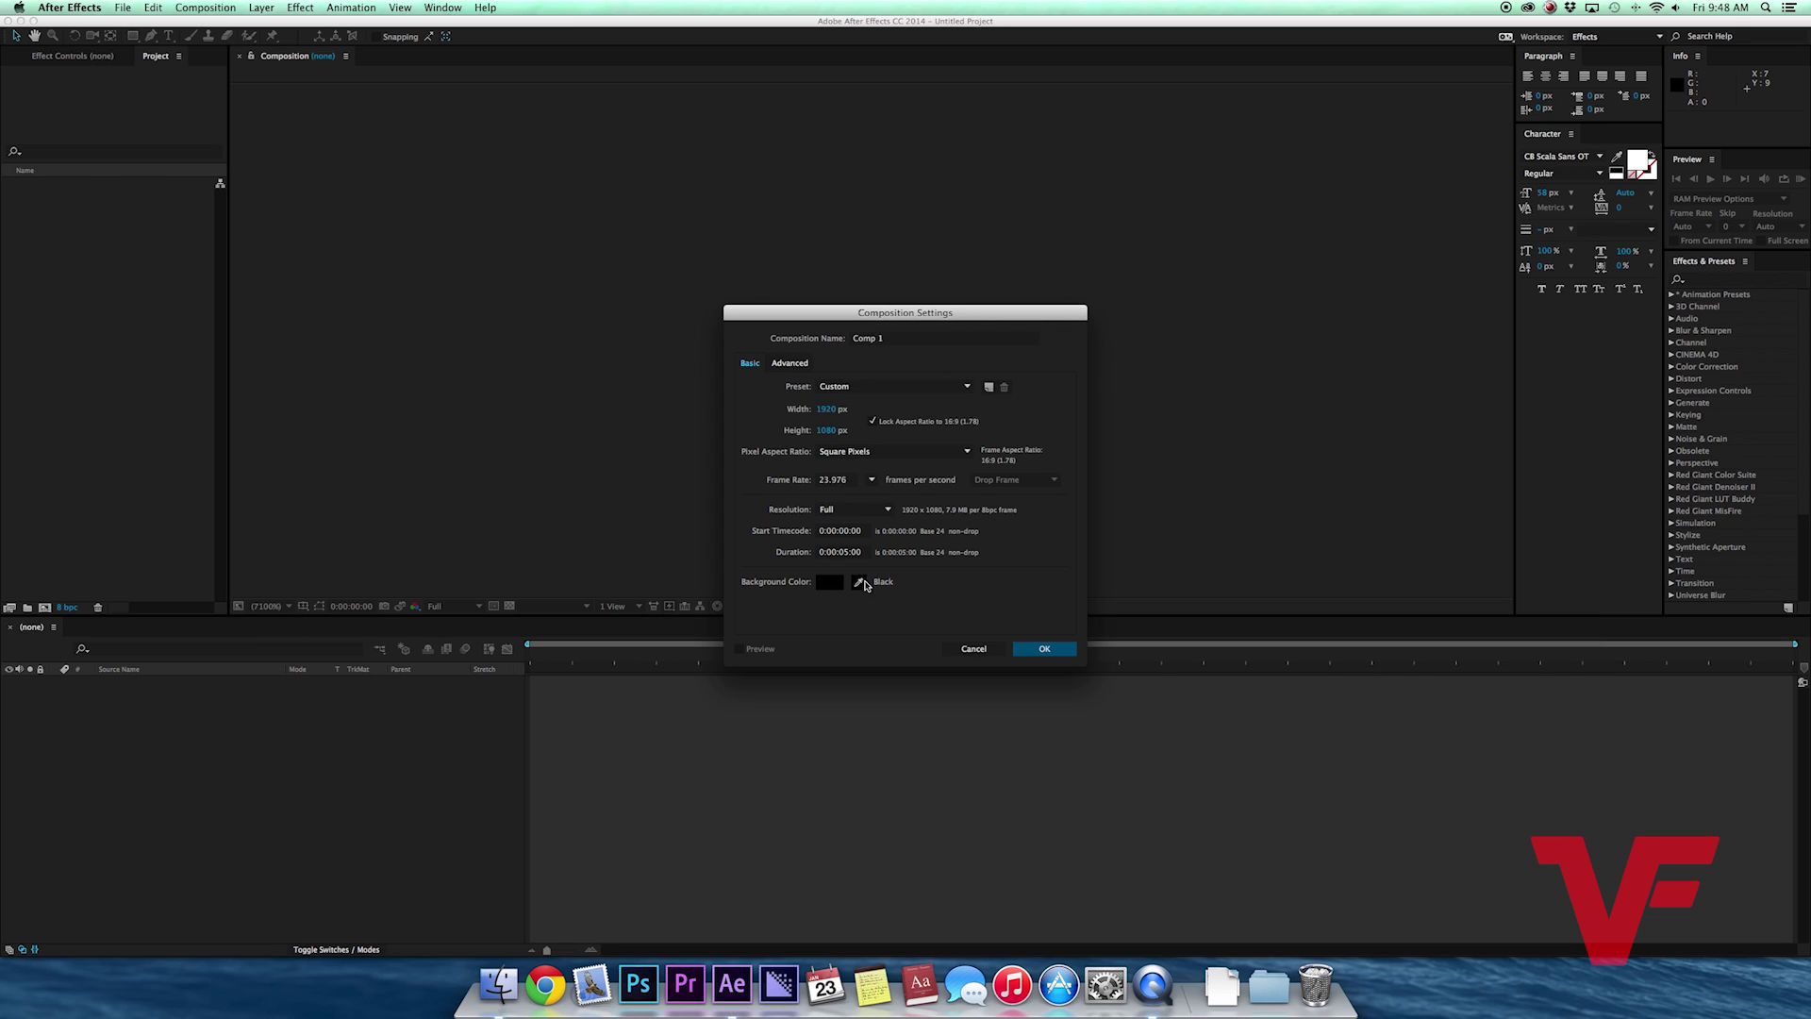
{"action": "left_click", "coordinate": [906, 337]}
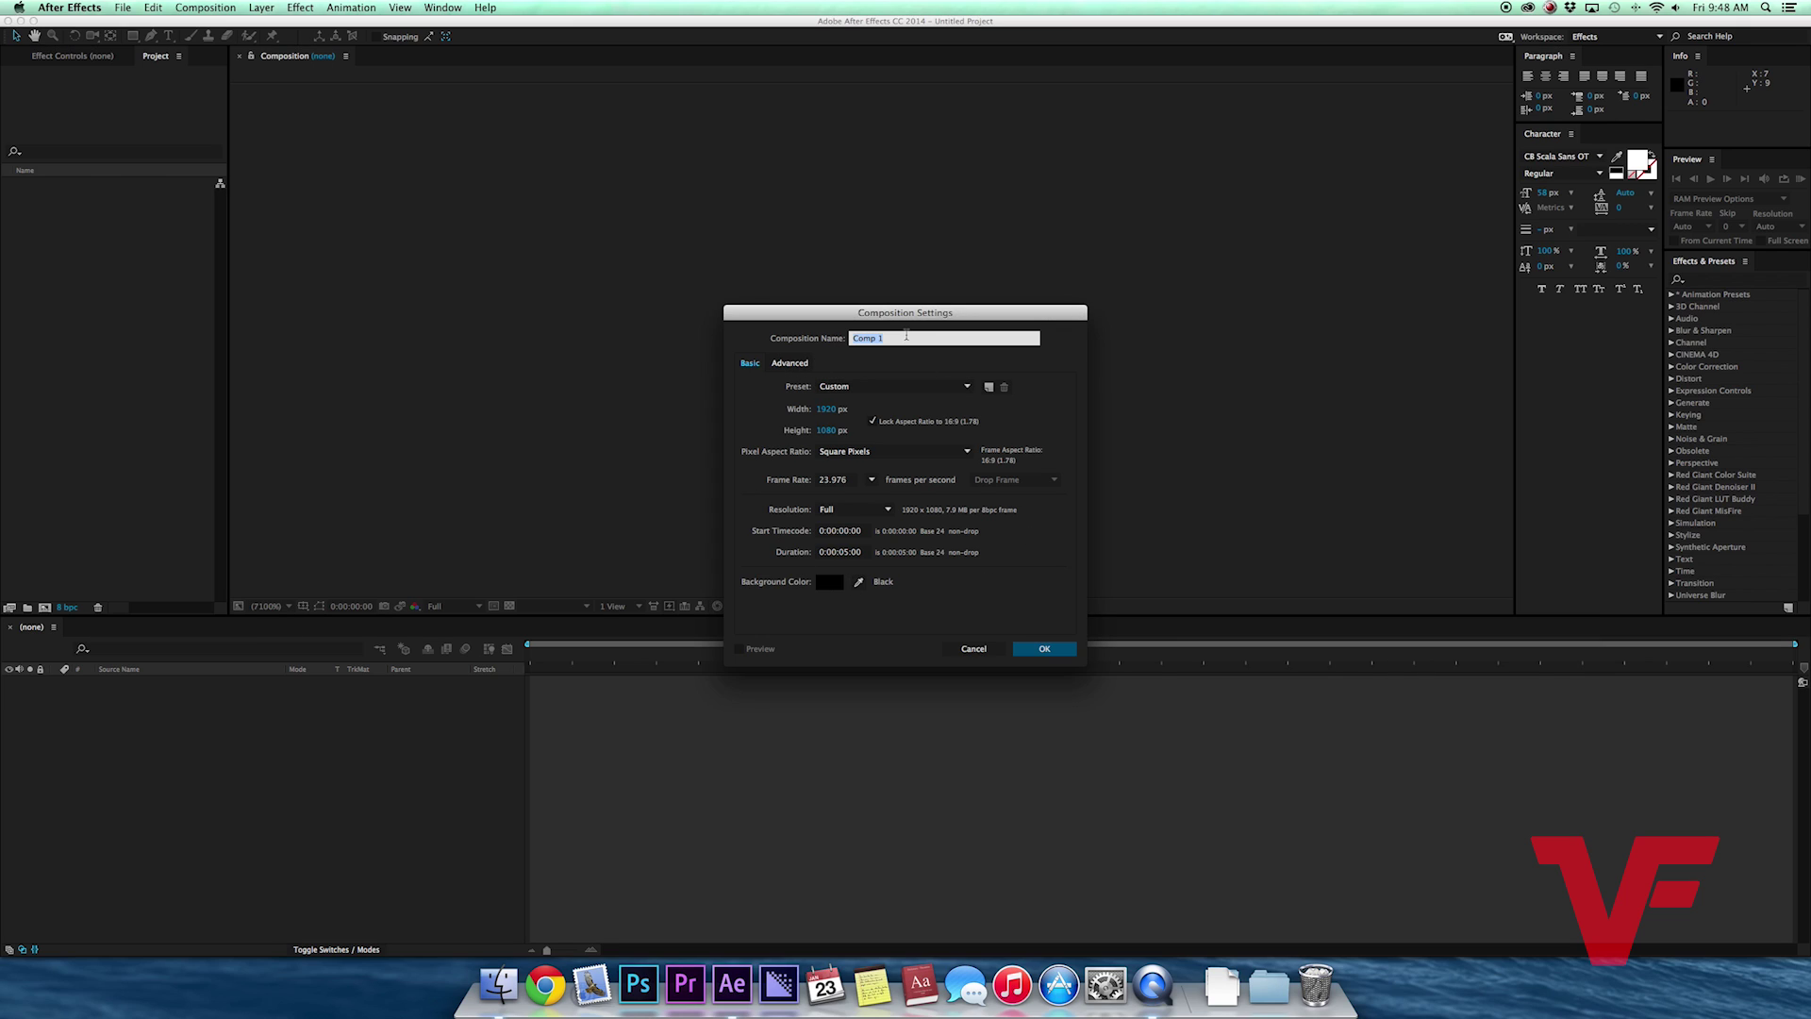
{"action": "type", "text": "Create a New Project"}
Create the composition and scrub its timeline to about four seconds and back.
{"action": "left_click", "coordinate": [1041, 650]}
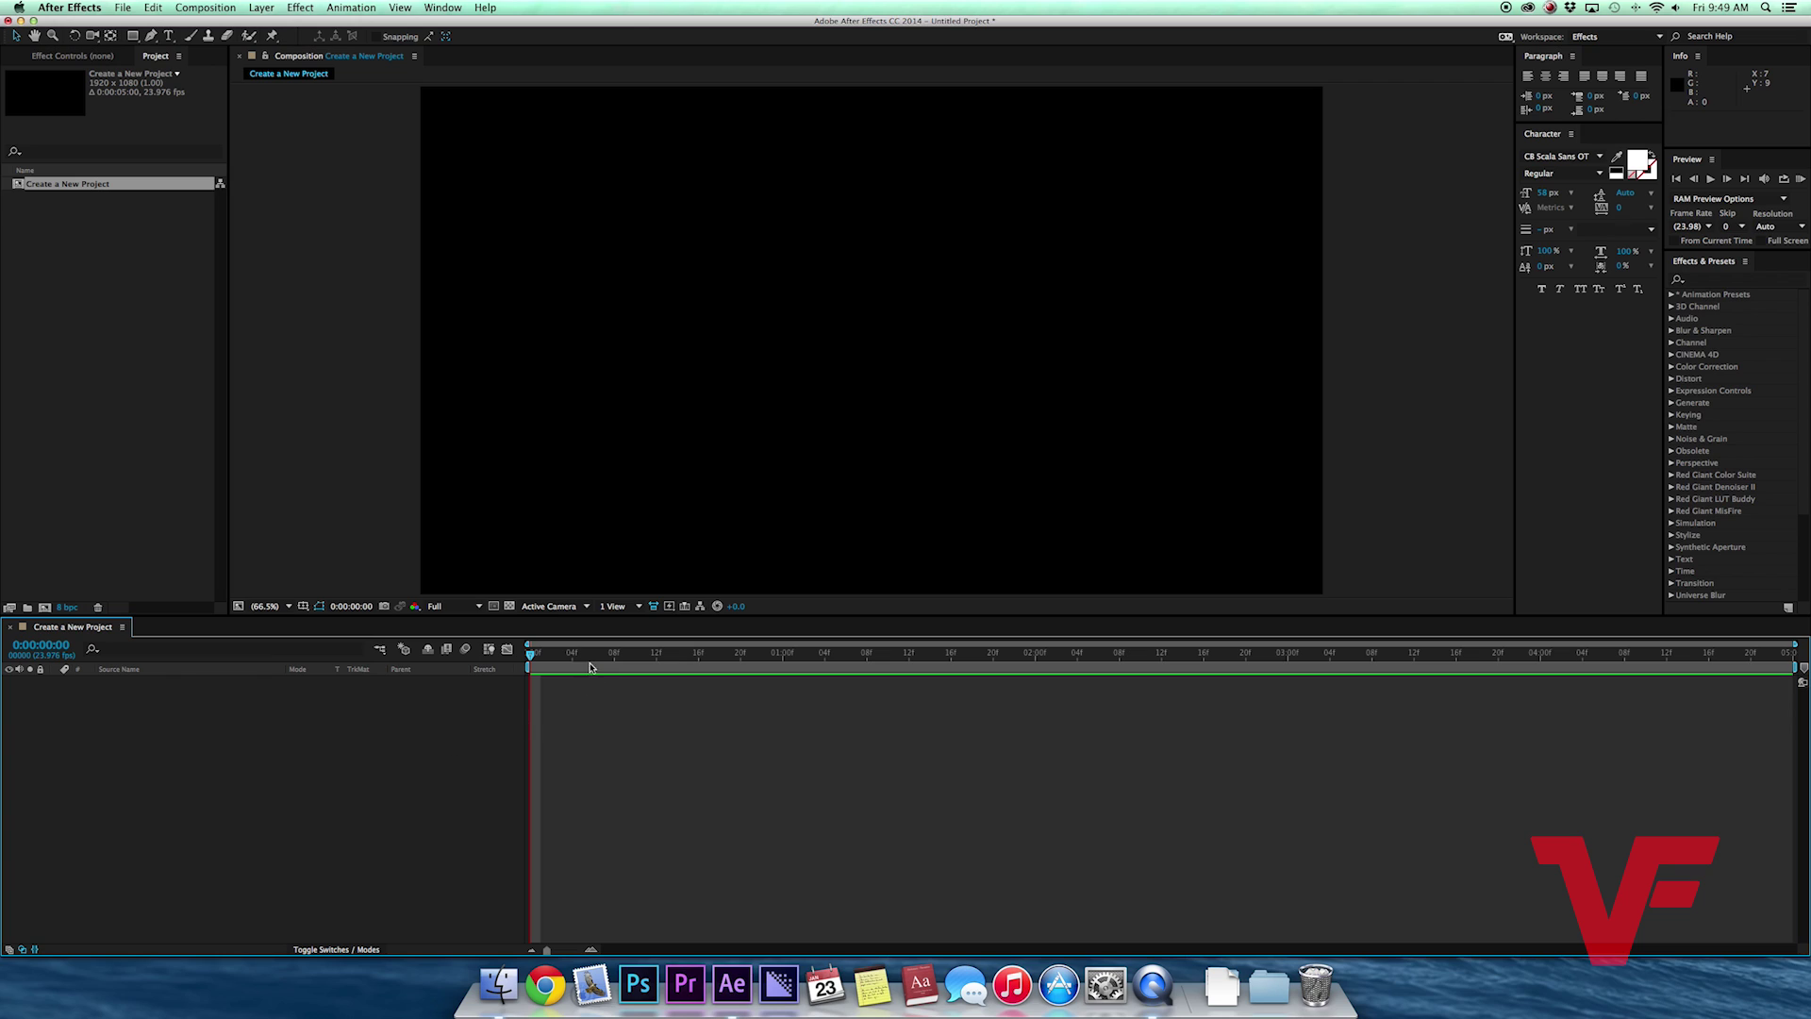
{"action": "left_click_drag", "start_coordinate": [787, 653], "coordinate": [966, 639]}
{"action": "key", "text": "Home"}
{"action": "left_click", "coordinate": [910, 654]}
{"action": "mouse_move", "coordinate": [910, 657]}
{"action": "left_mouse_down"}
{"action": "mouse_move", "coordinate": [1601, 680]}
{"action": "mouse_move", "coordinate": [1306, 688]}
{"action": "left_mouse_up"}
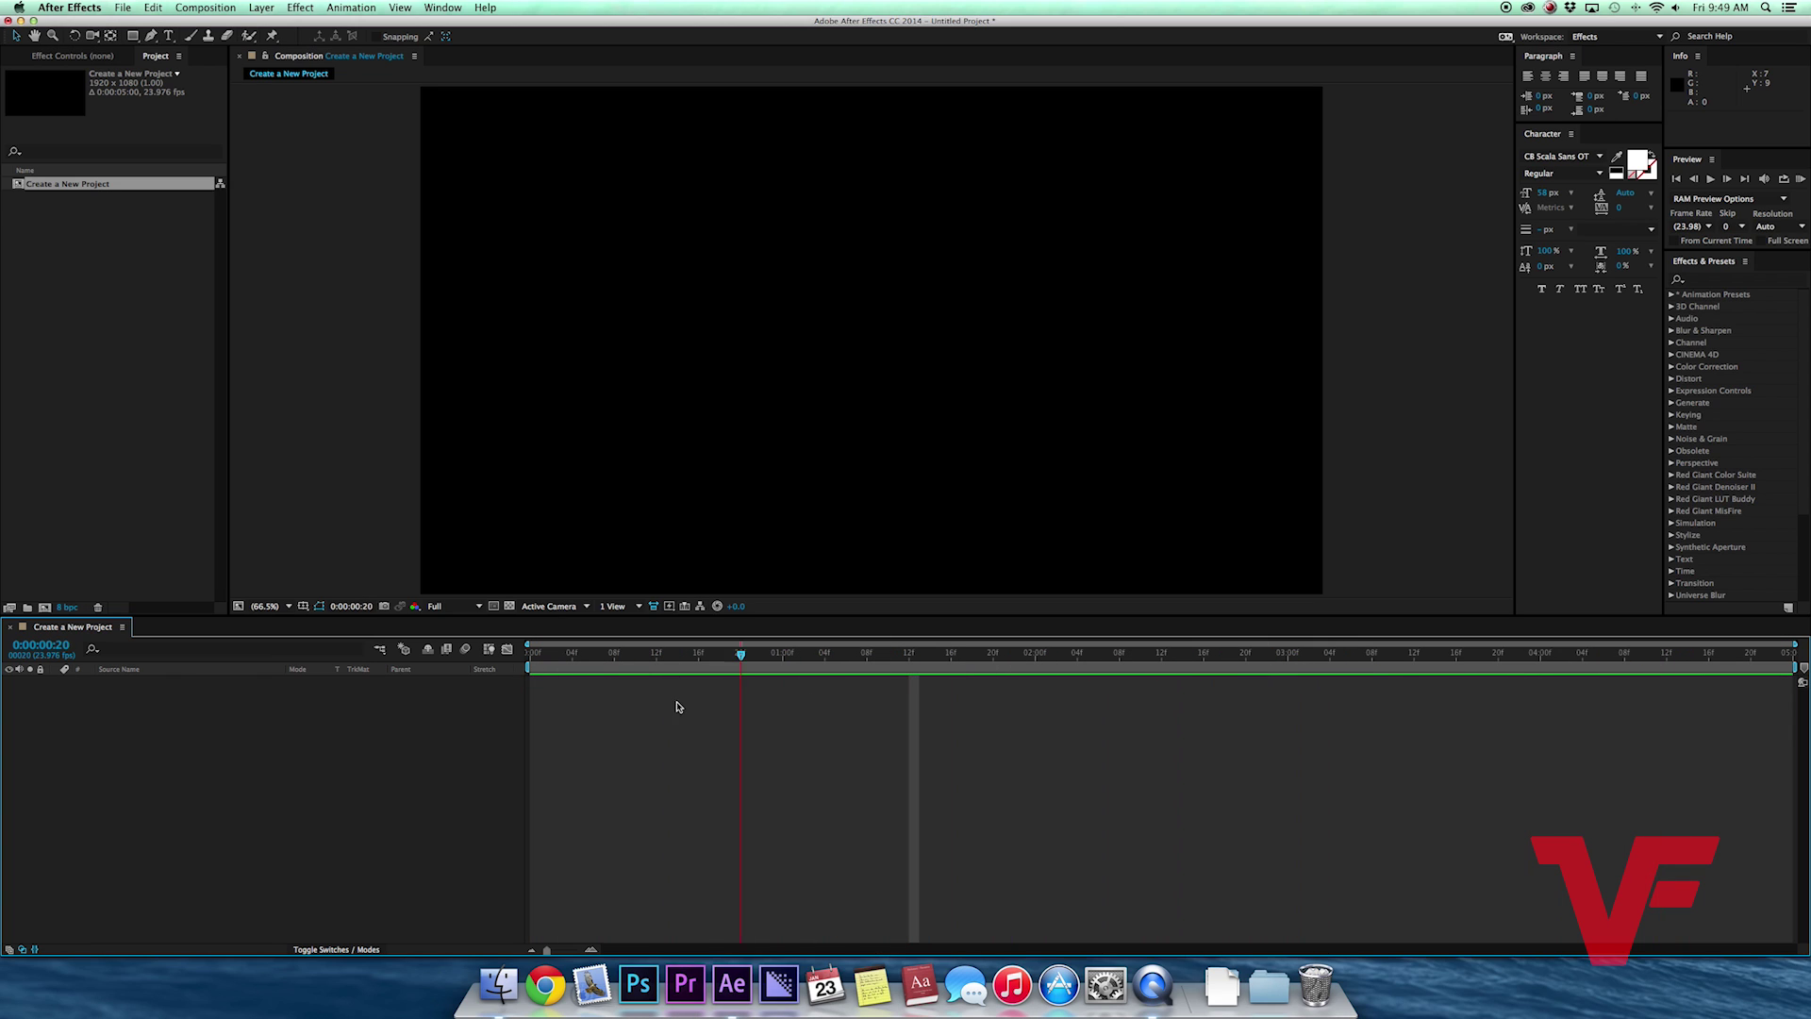
{"action": "left_click_drag", "start_coordinate": [1307, 687], "coordinate": [520, 717]}
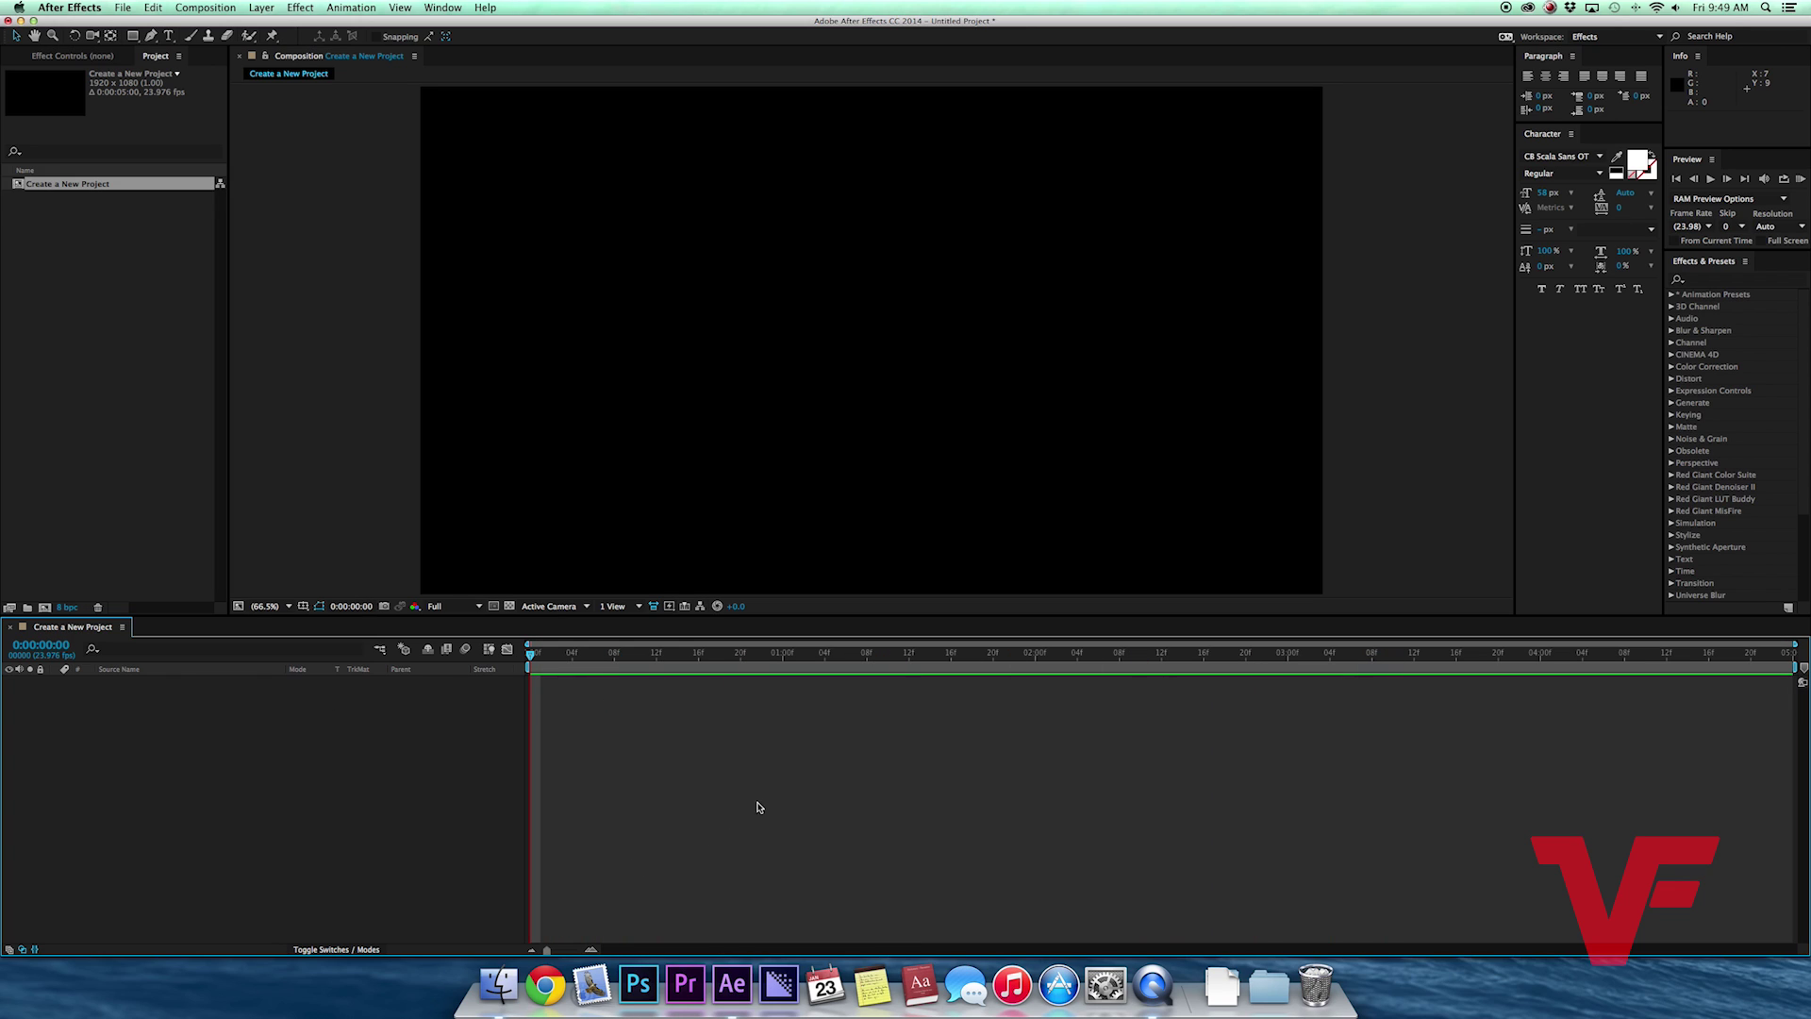
Close and reopen the Create a New Project timeline, returning time to 0:00:00:00.
{"action": "left_click", "coordinate": [65, 187]}
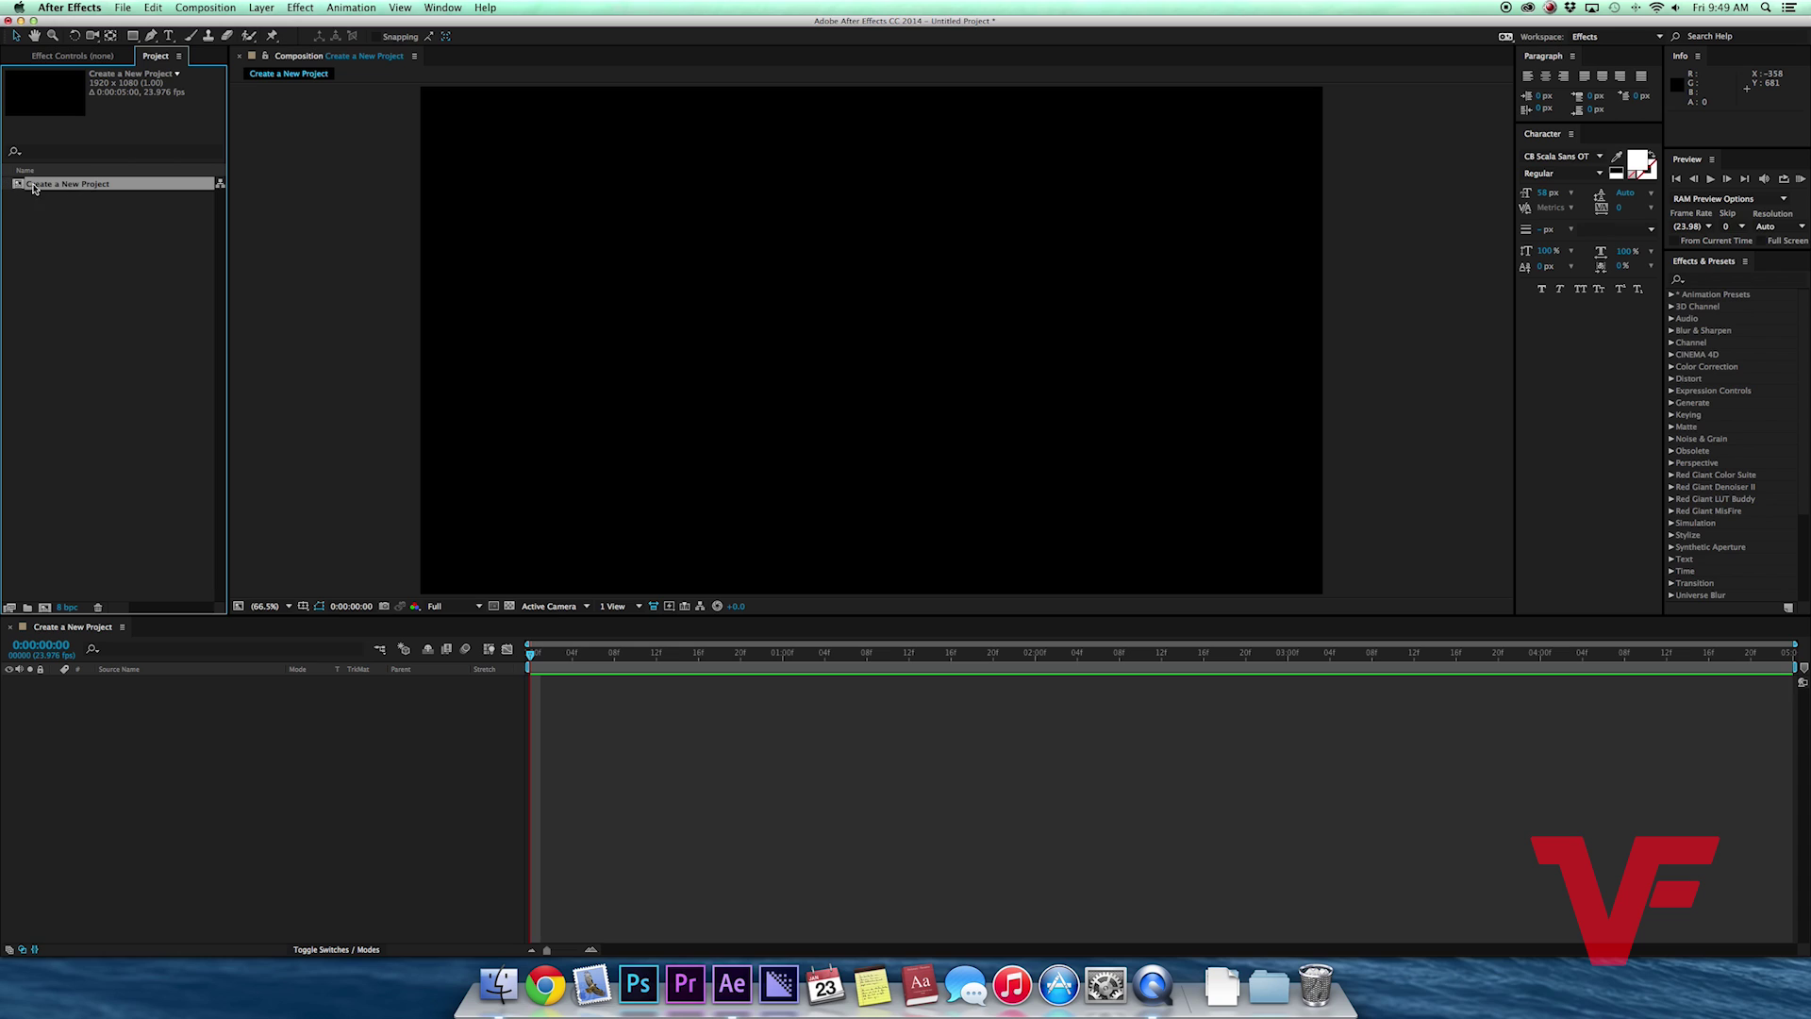
{"action": "left_click", "coordinate": [9, 626]}
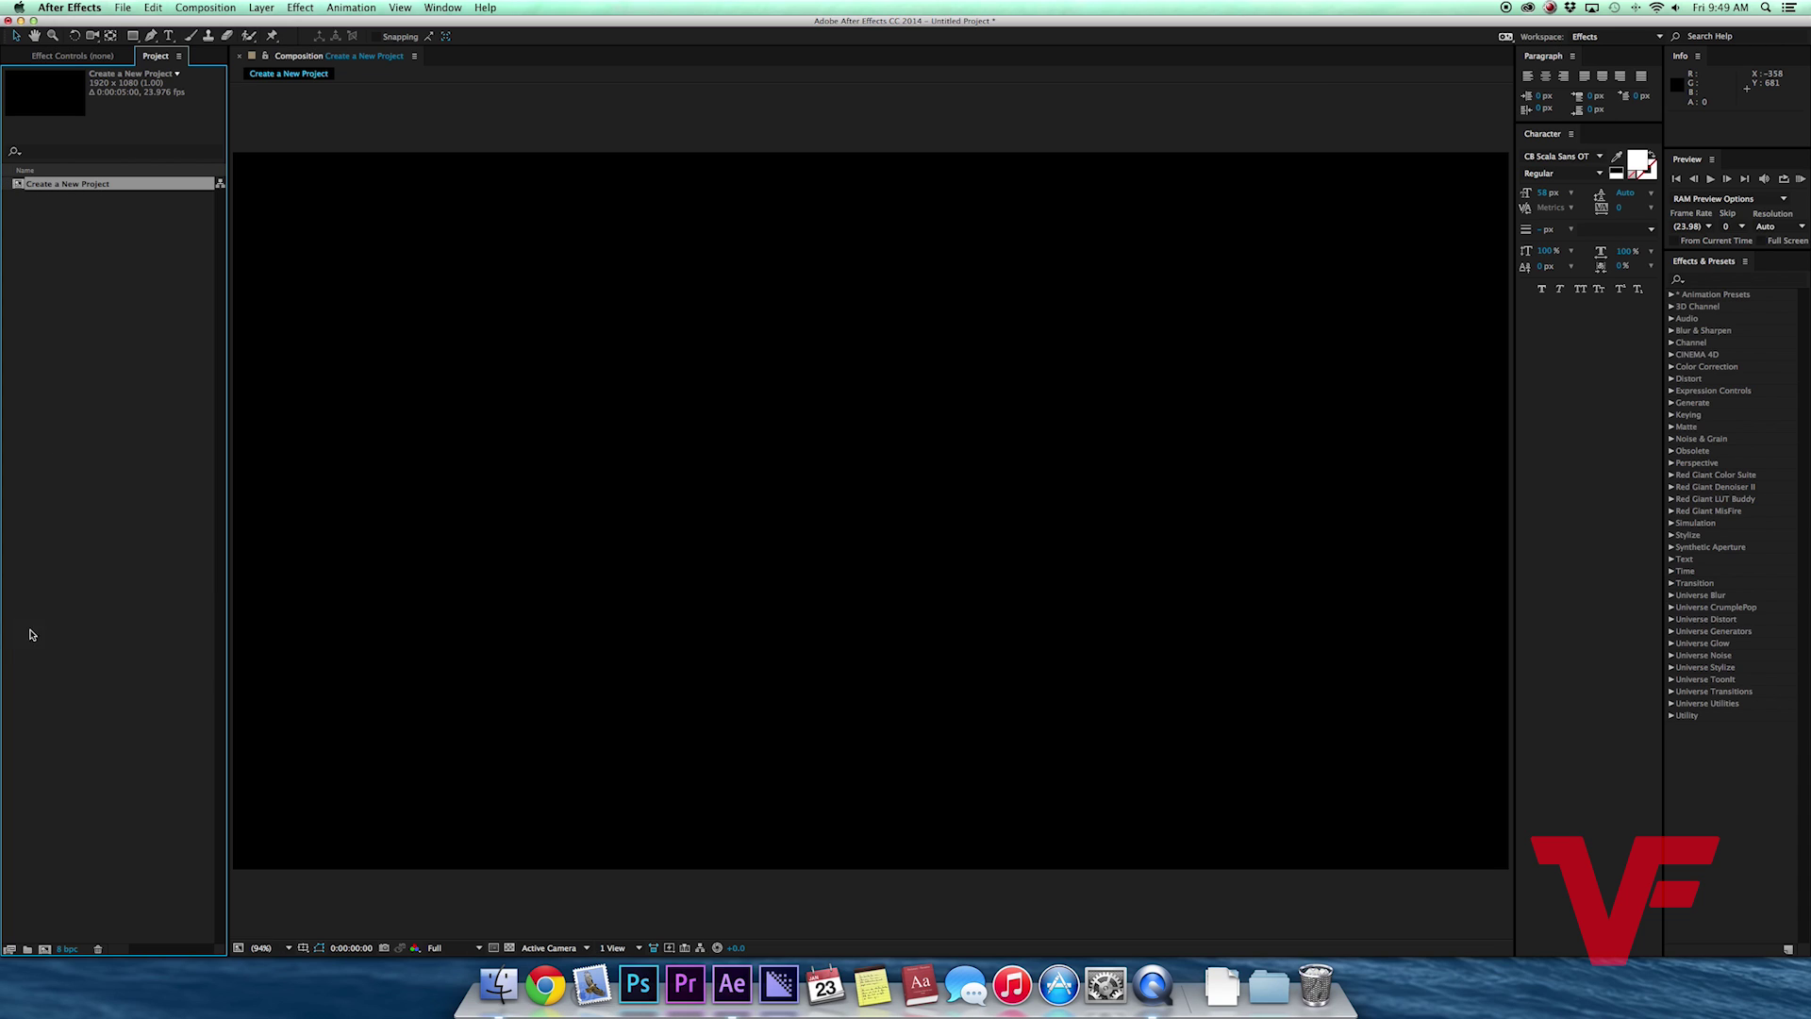
{"action": "double_click", "coordinate": [25, 186]}
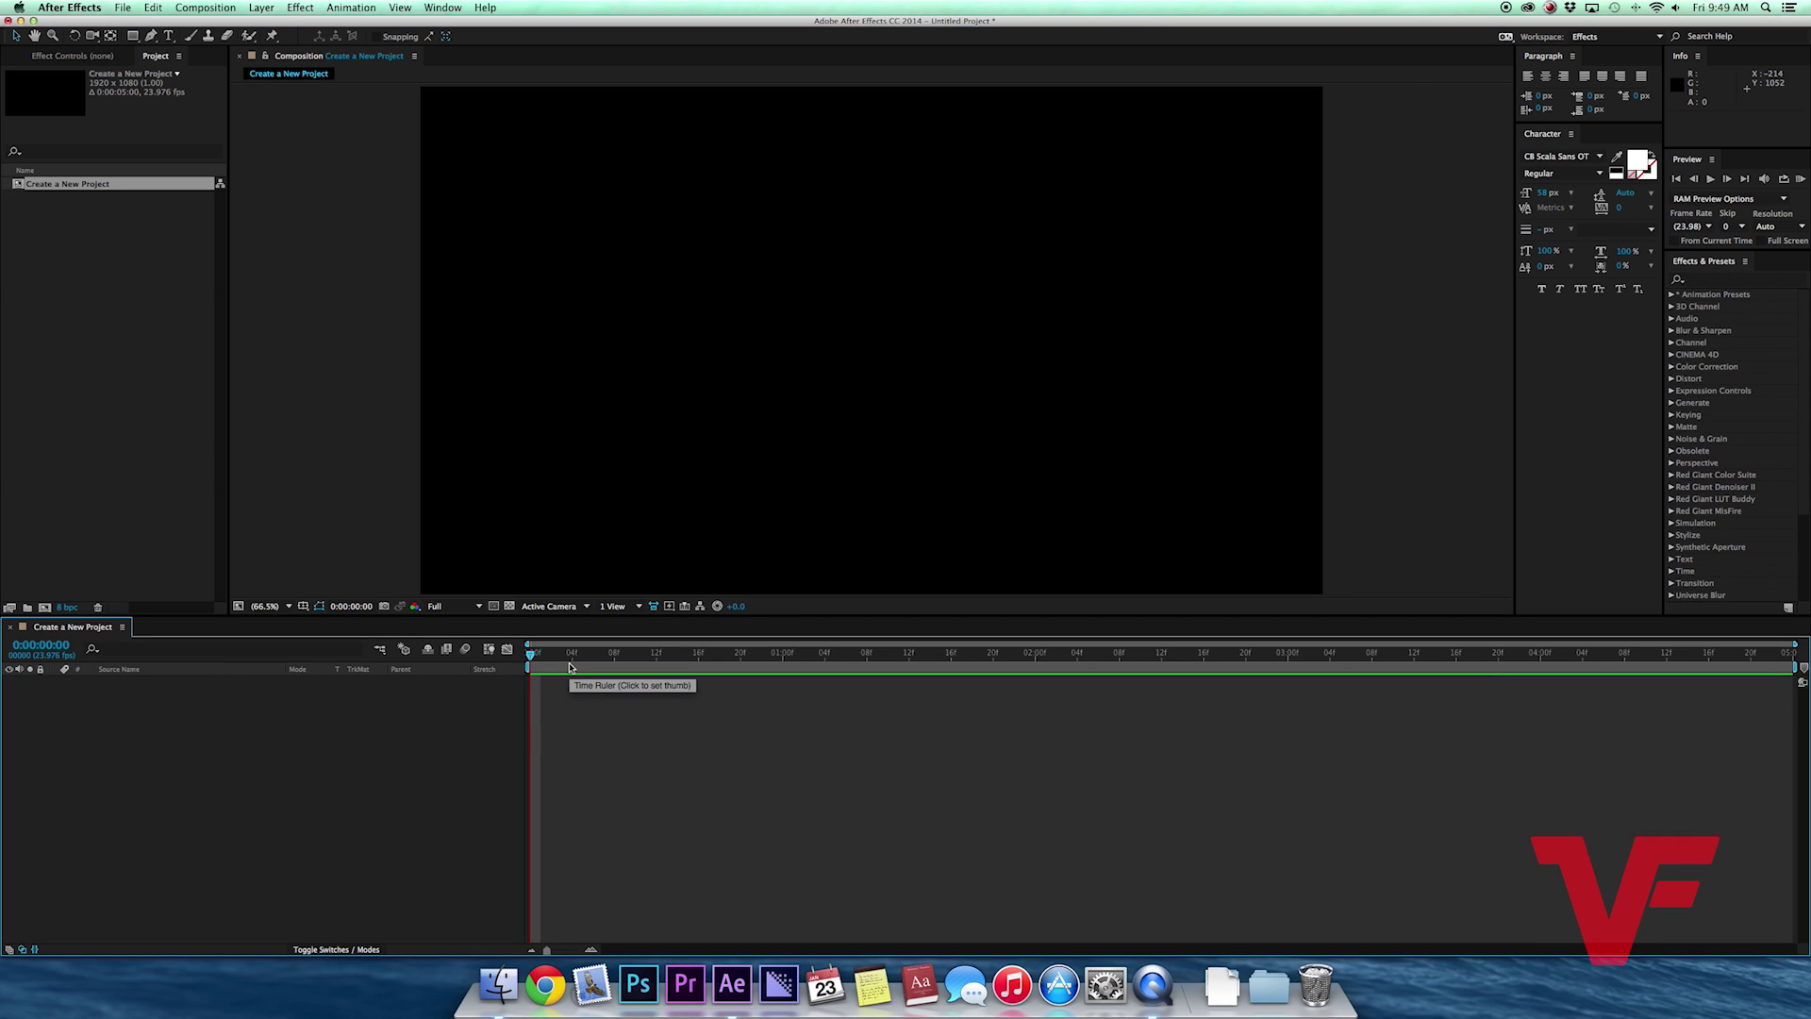
{"action": "left_click", "coordinate": [646, 652]}
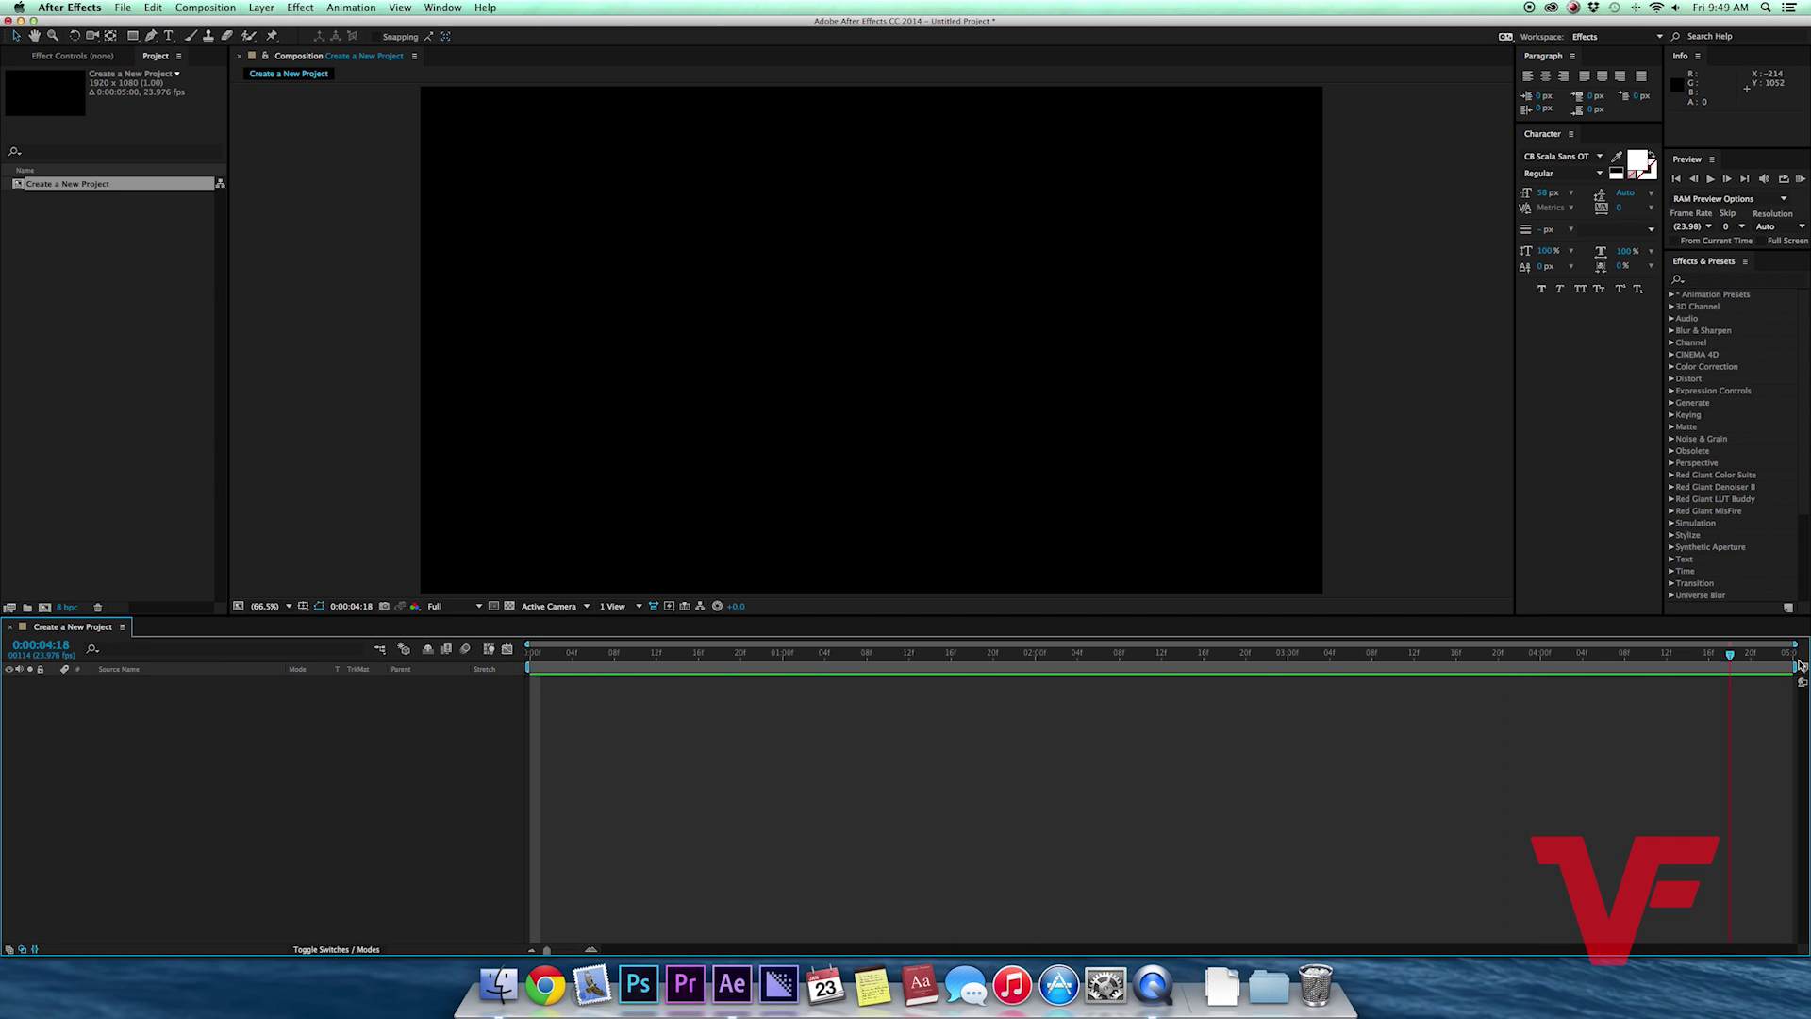
{"action": "key", "text": "Home"}
Save the project as 'After Effects Tutorial' in the desktop After Effects Tutorial folder.
{"action": "left_click", "coordinate": [124, 8]}
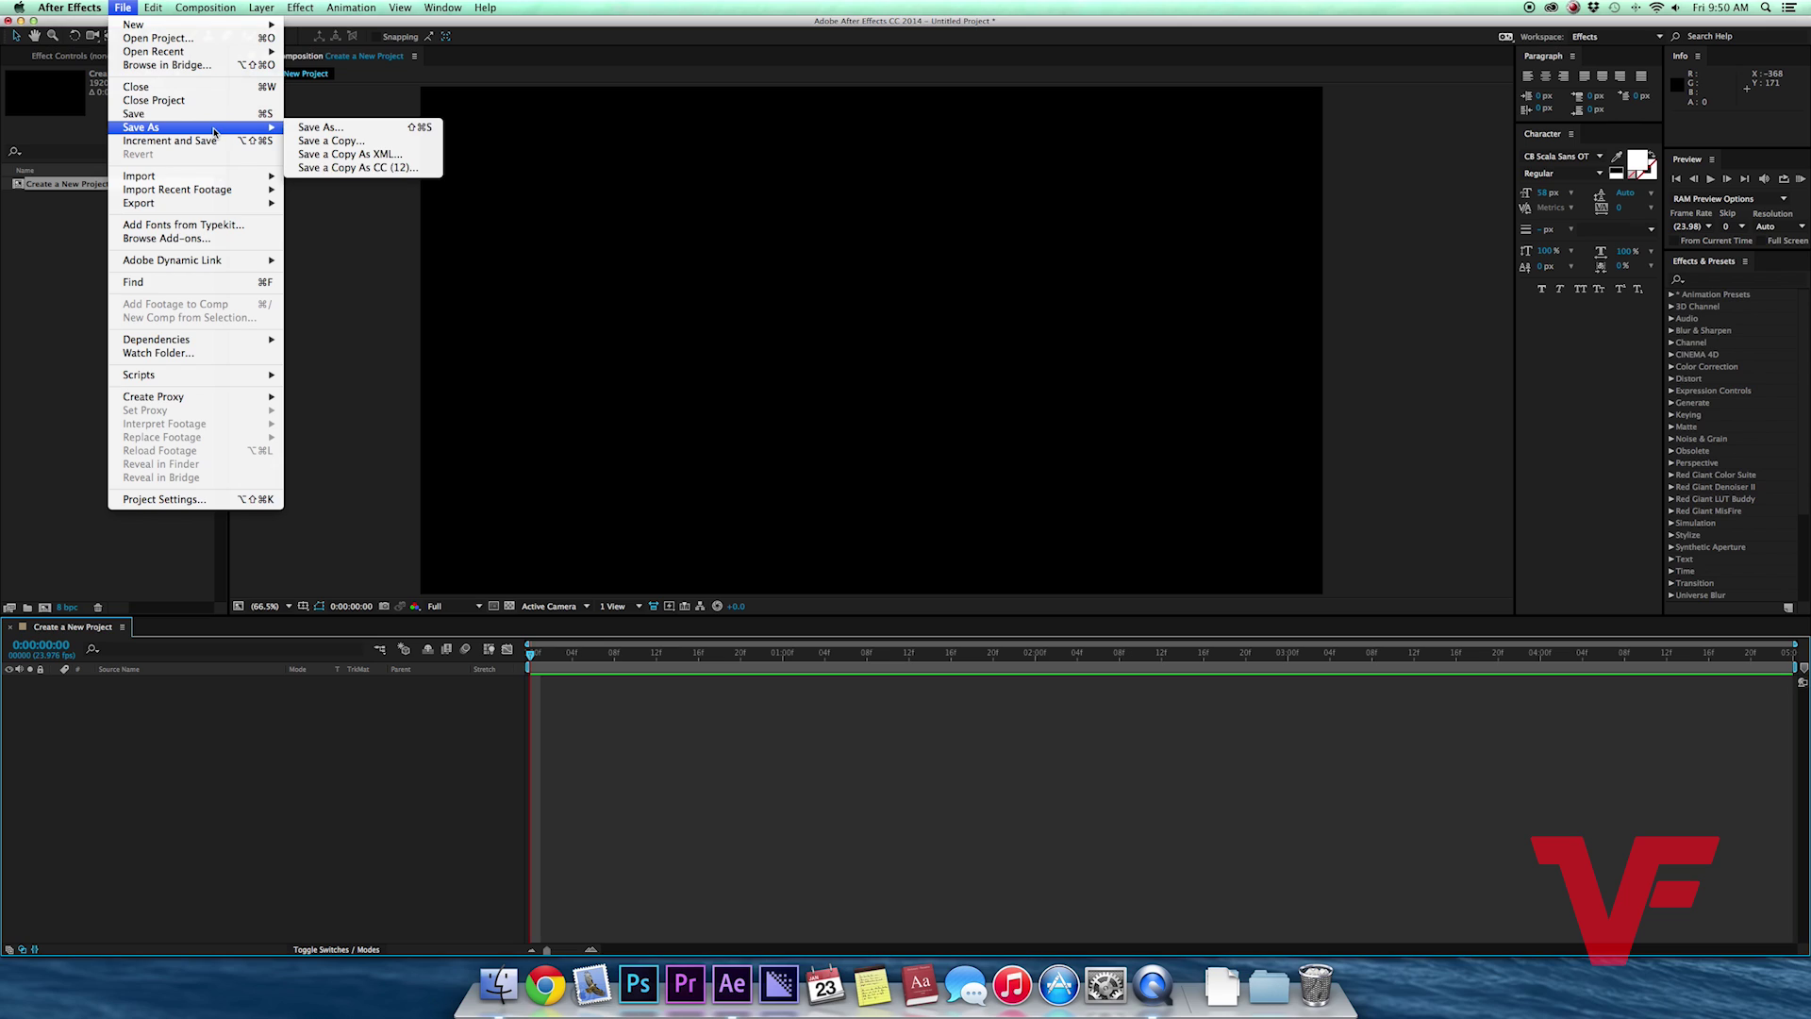
{"action": "mouse_move", "coordinate": [184, 128]}
{"action": "left_click", "coordinate": [360, 134]}
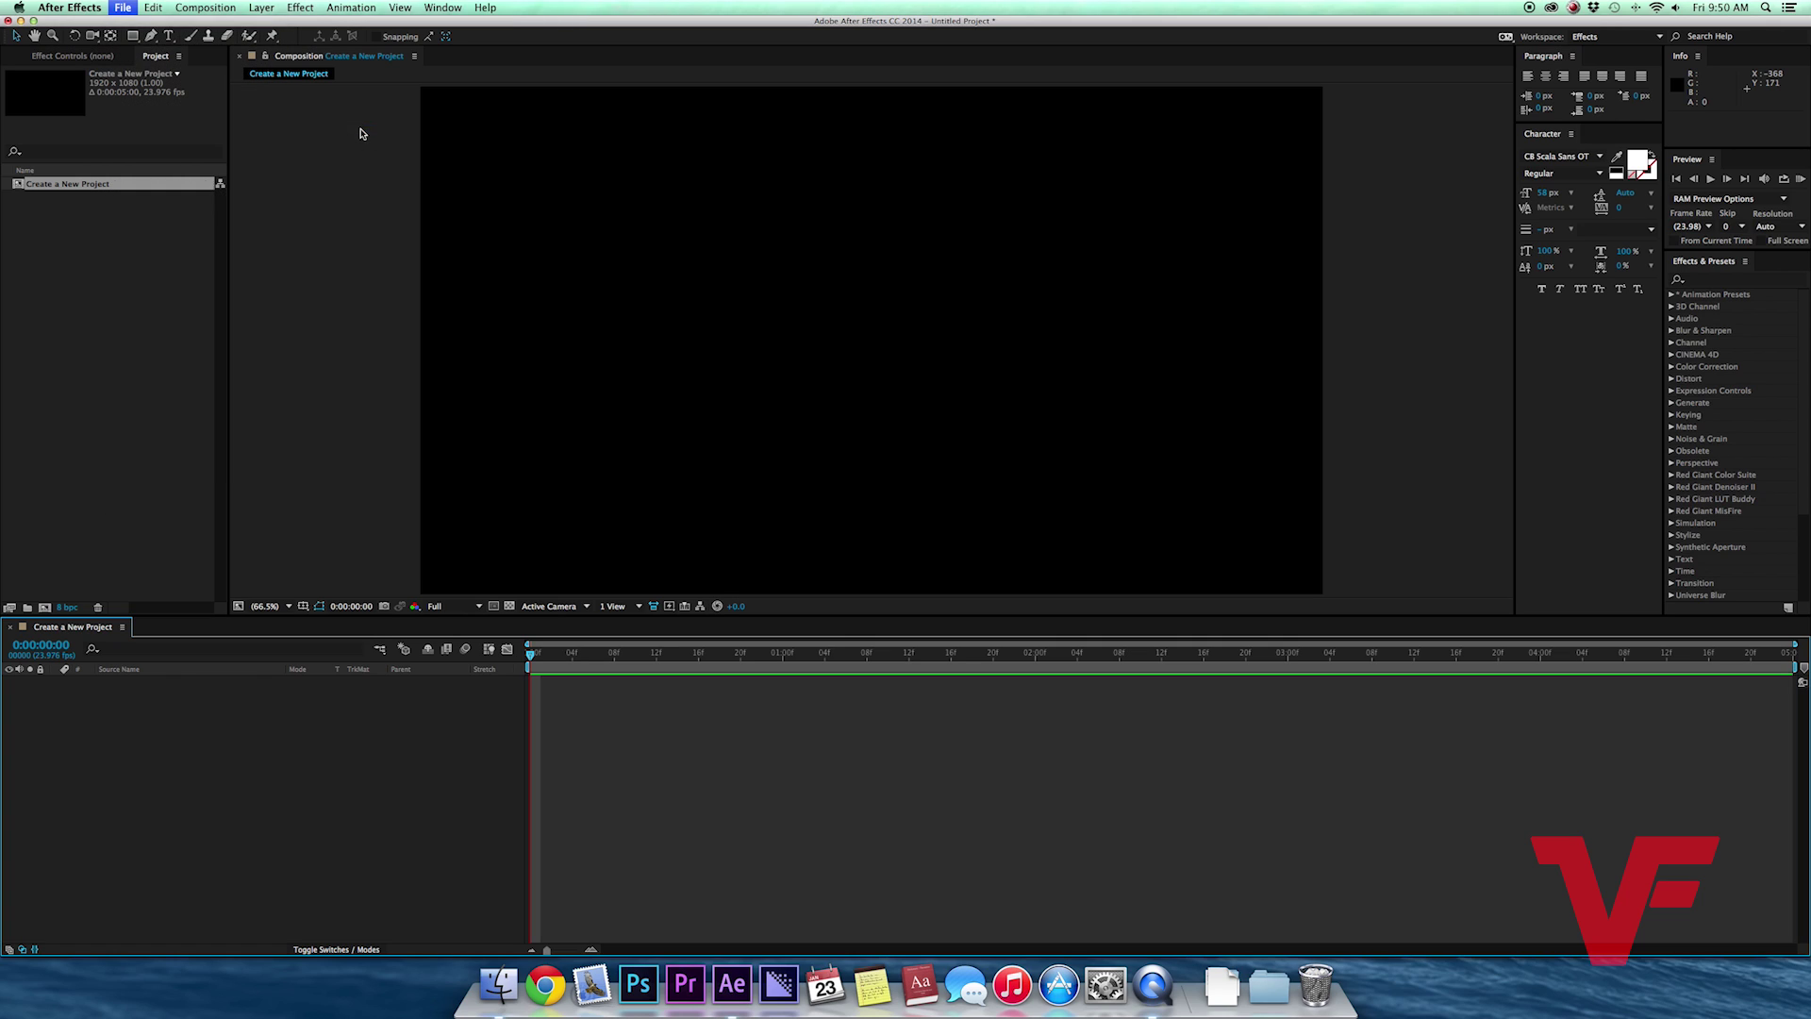
{"action": "left_click", "coordinate": [866, 285]}
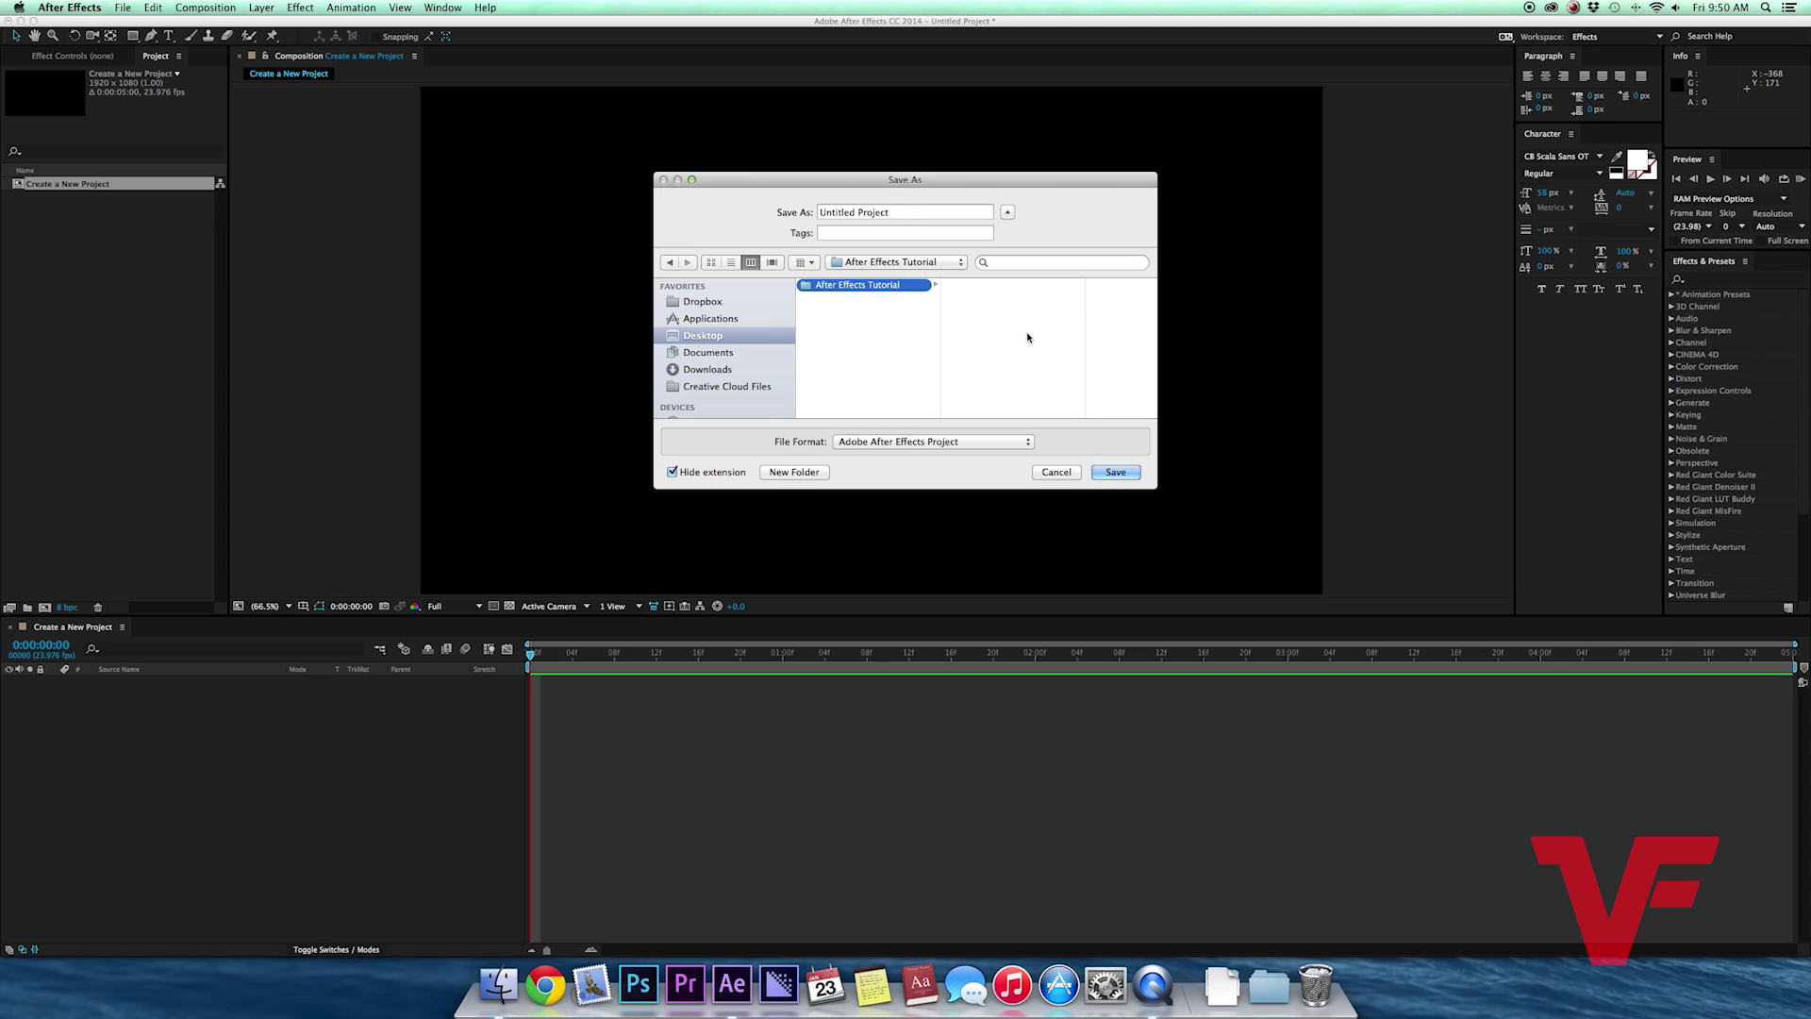
{"action": "triple_click", "coordinate": [909, 212]}
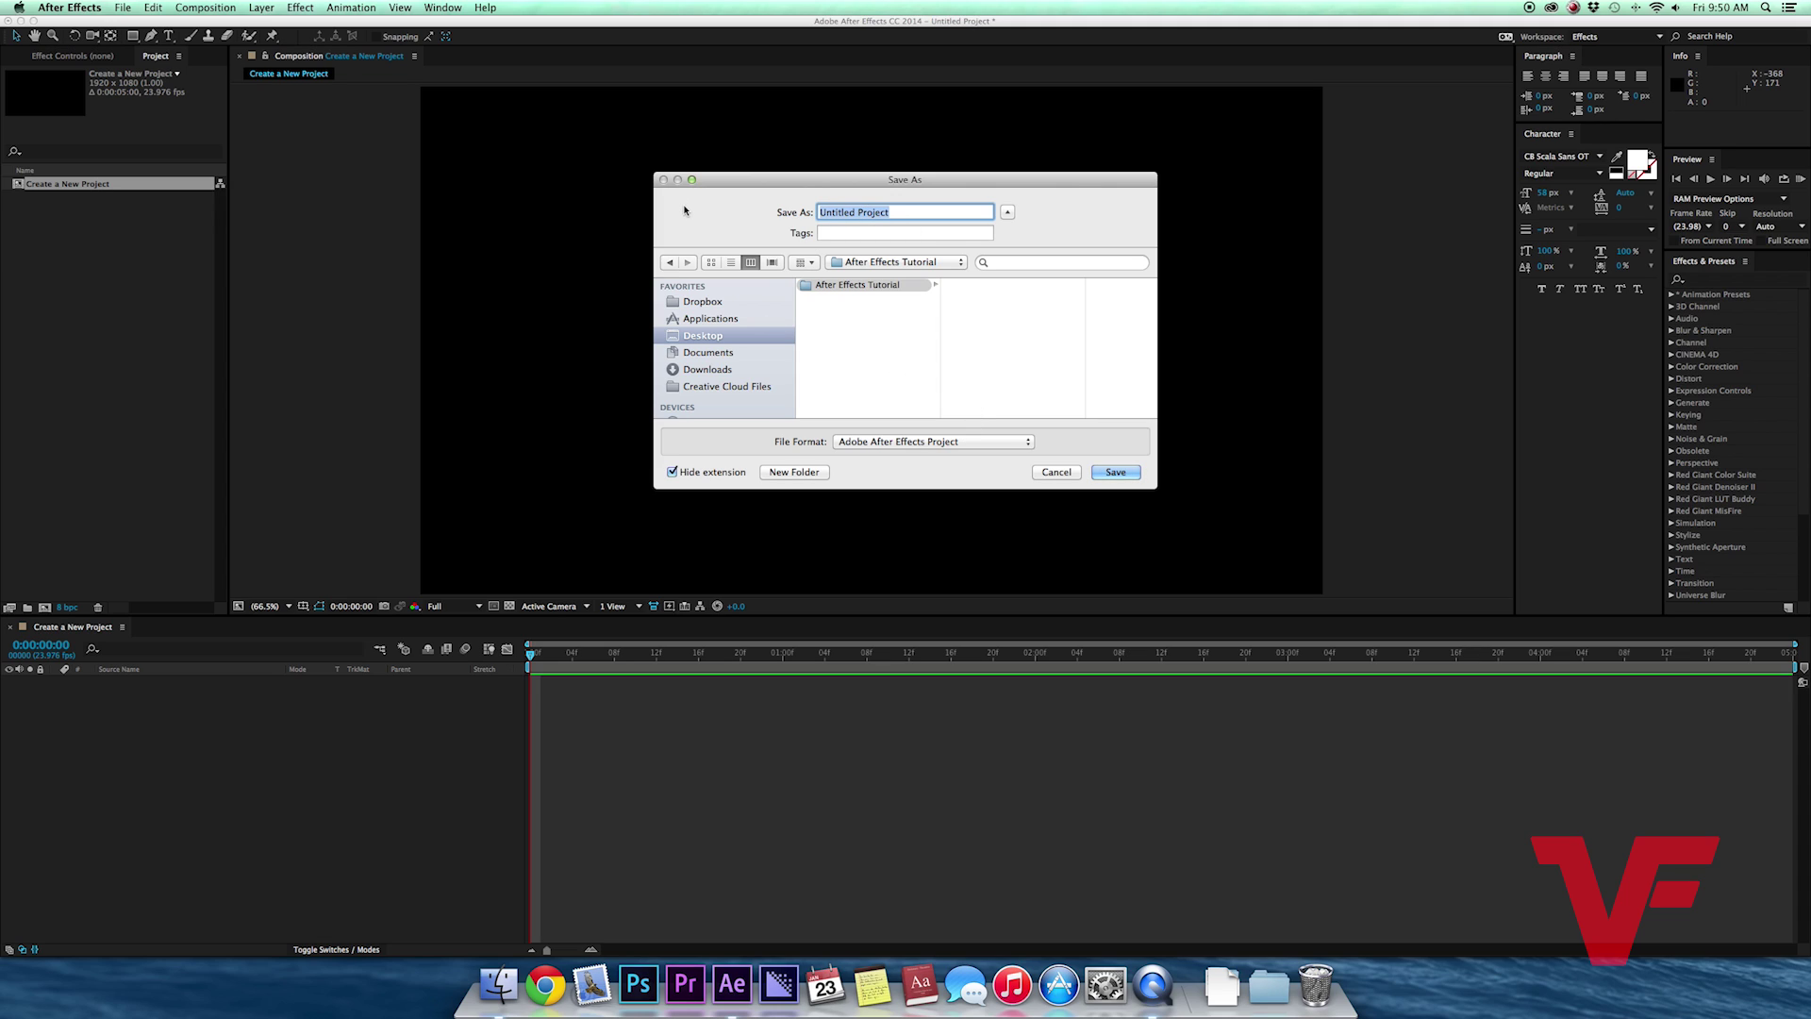
{"action": "type", "text": "After"}
{"action": "type", "text": " Effects "}
{"action": "type", "text": "Tutorial"}
{"action": "left_click", "coordinate": [1129, 475]}
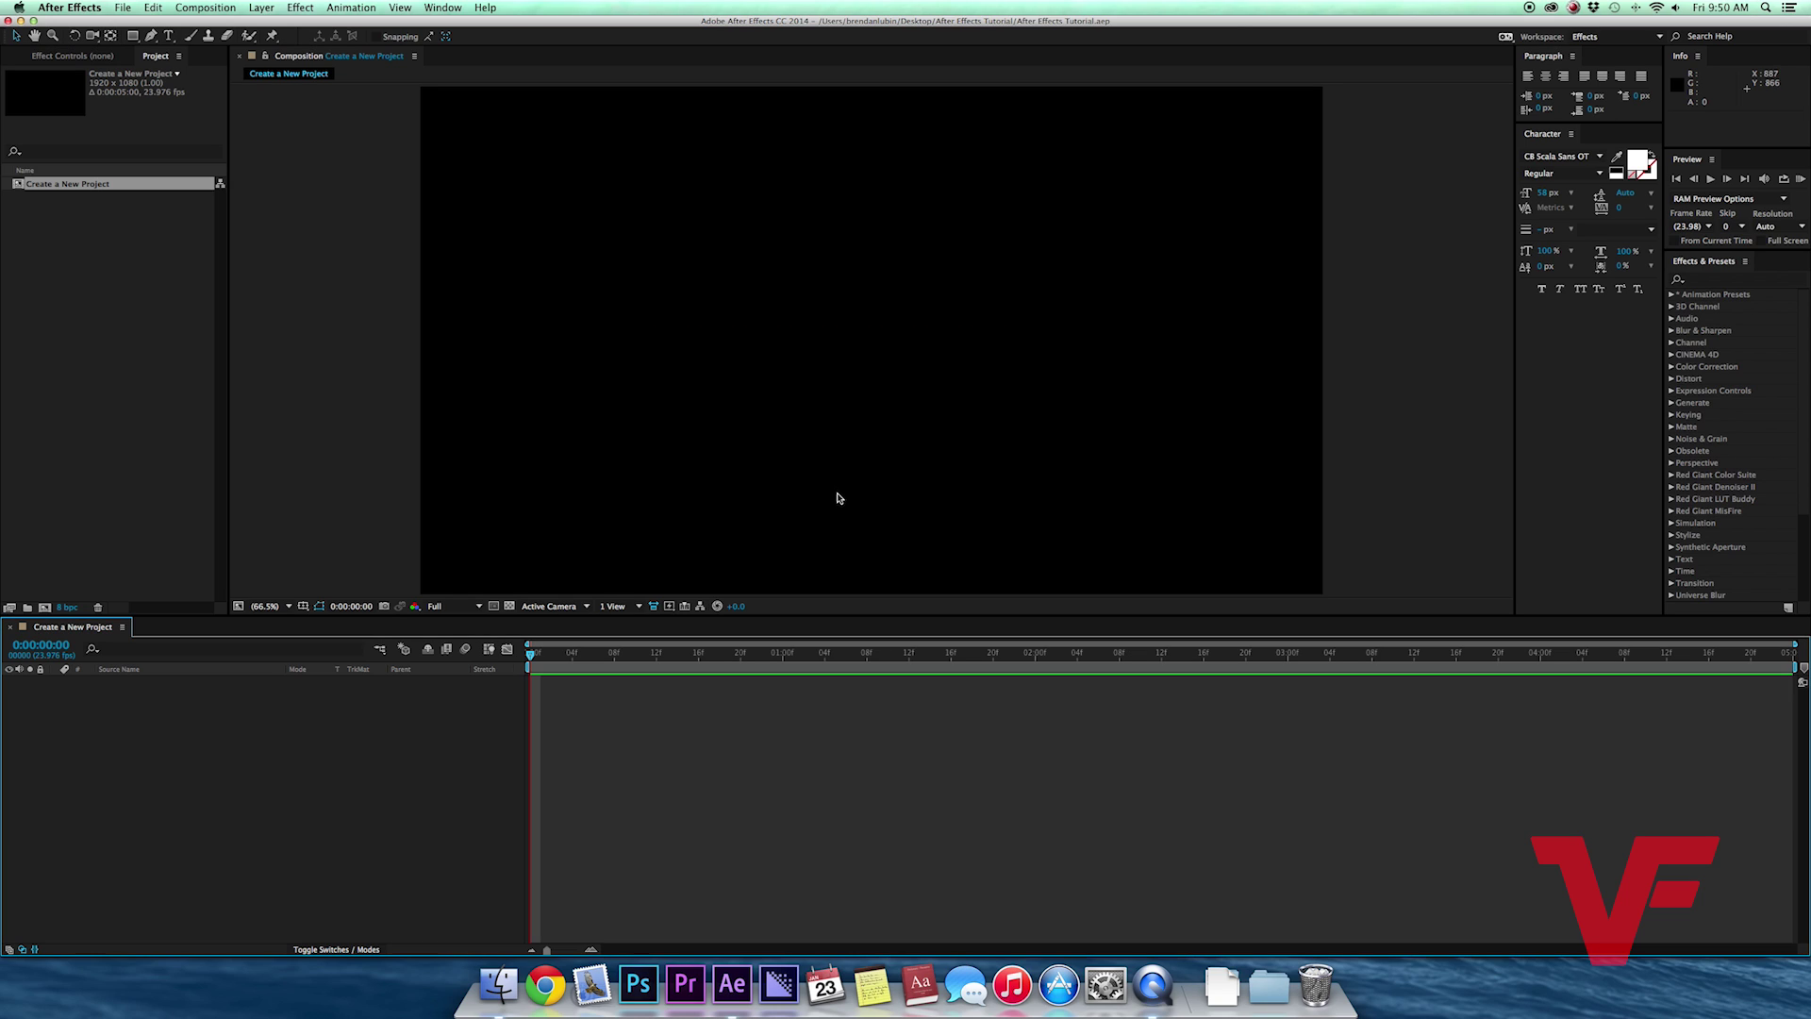
{"action": "left_click", "coordinate": [629, 408]}
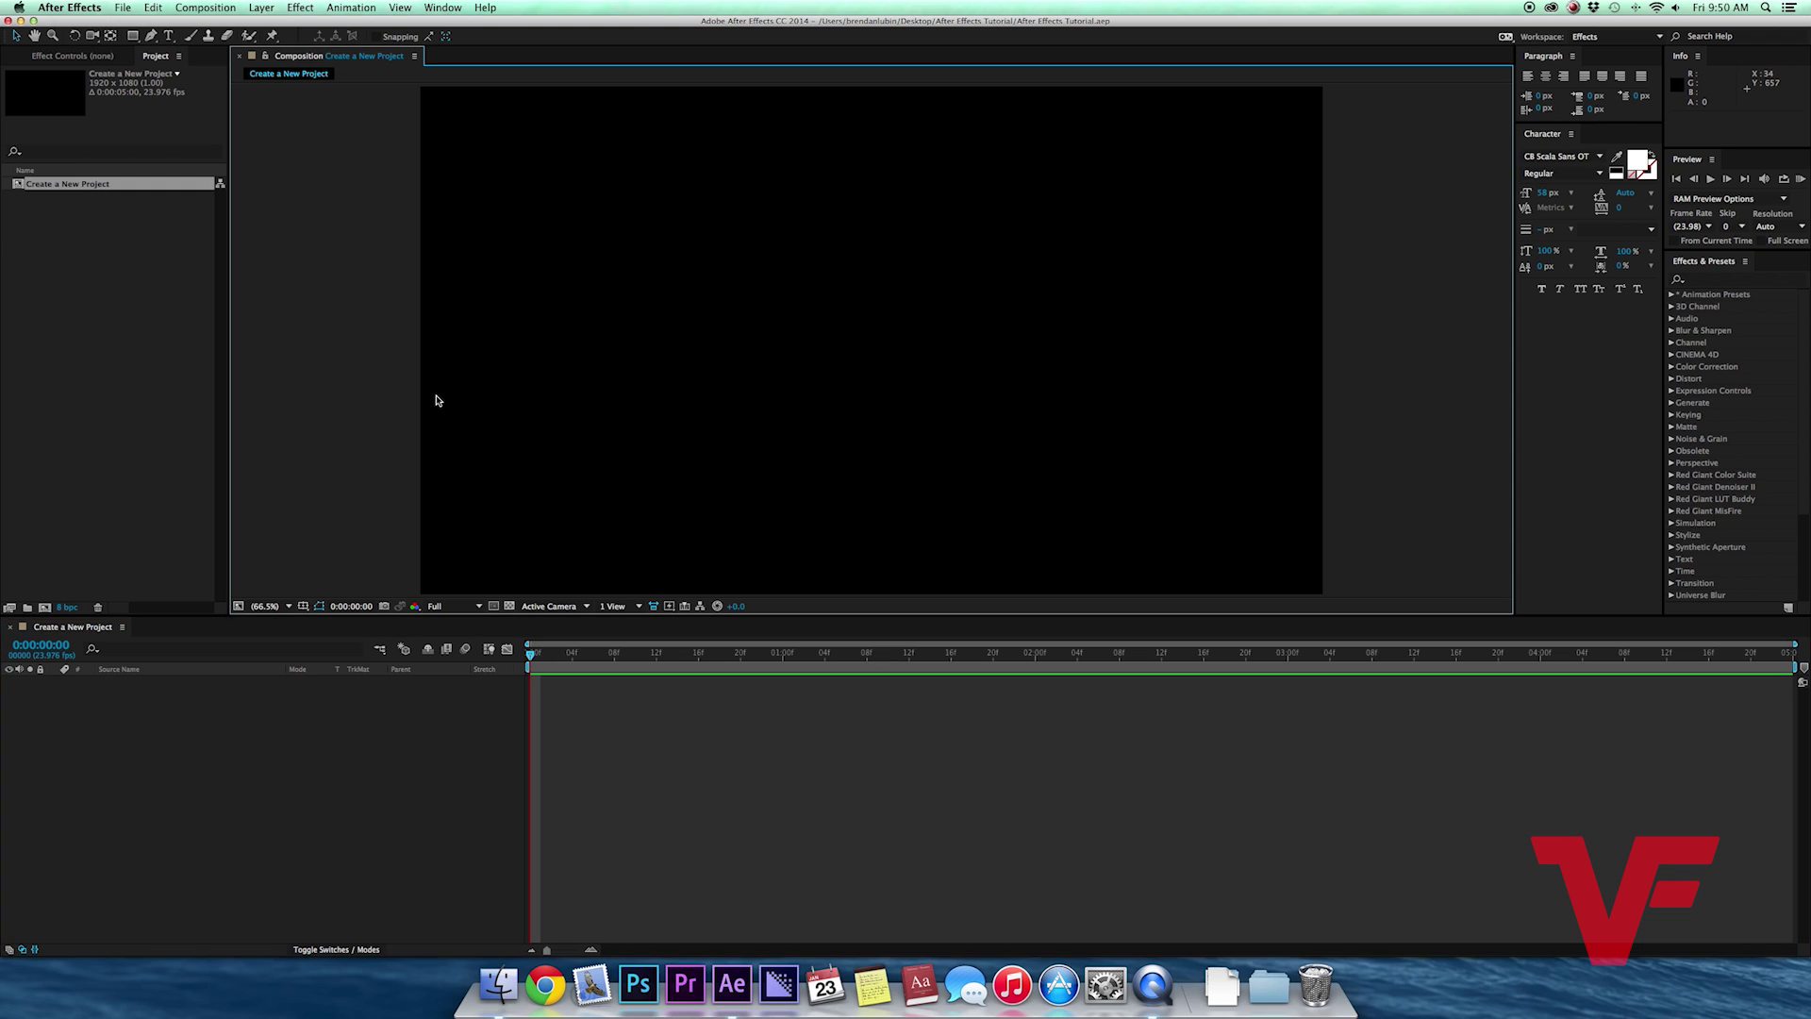
Hide After Effects and open After Effects Tutorial.aep from the desktop tutorial folder.
{"action": "key", "text": "super+h"}
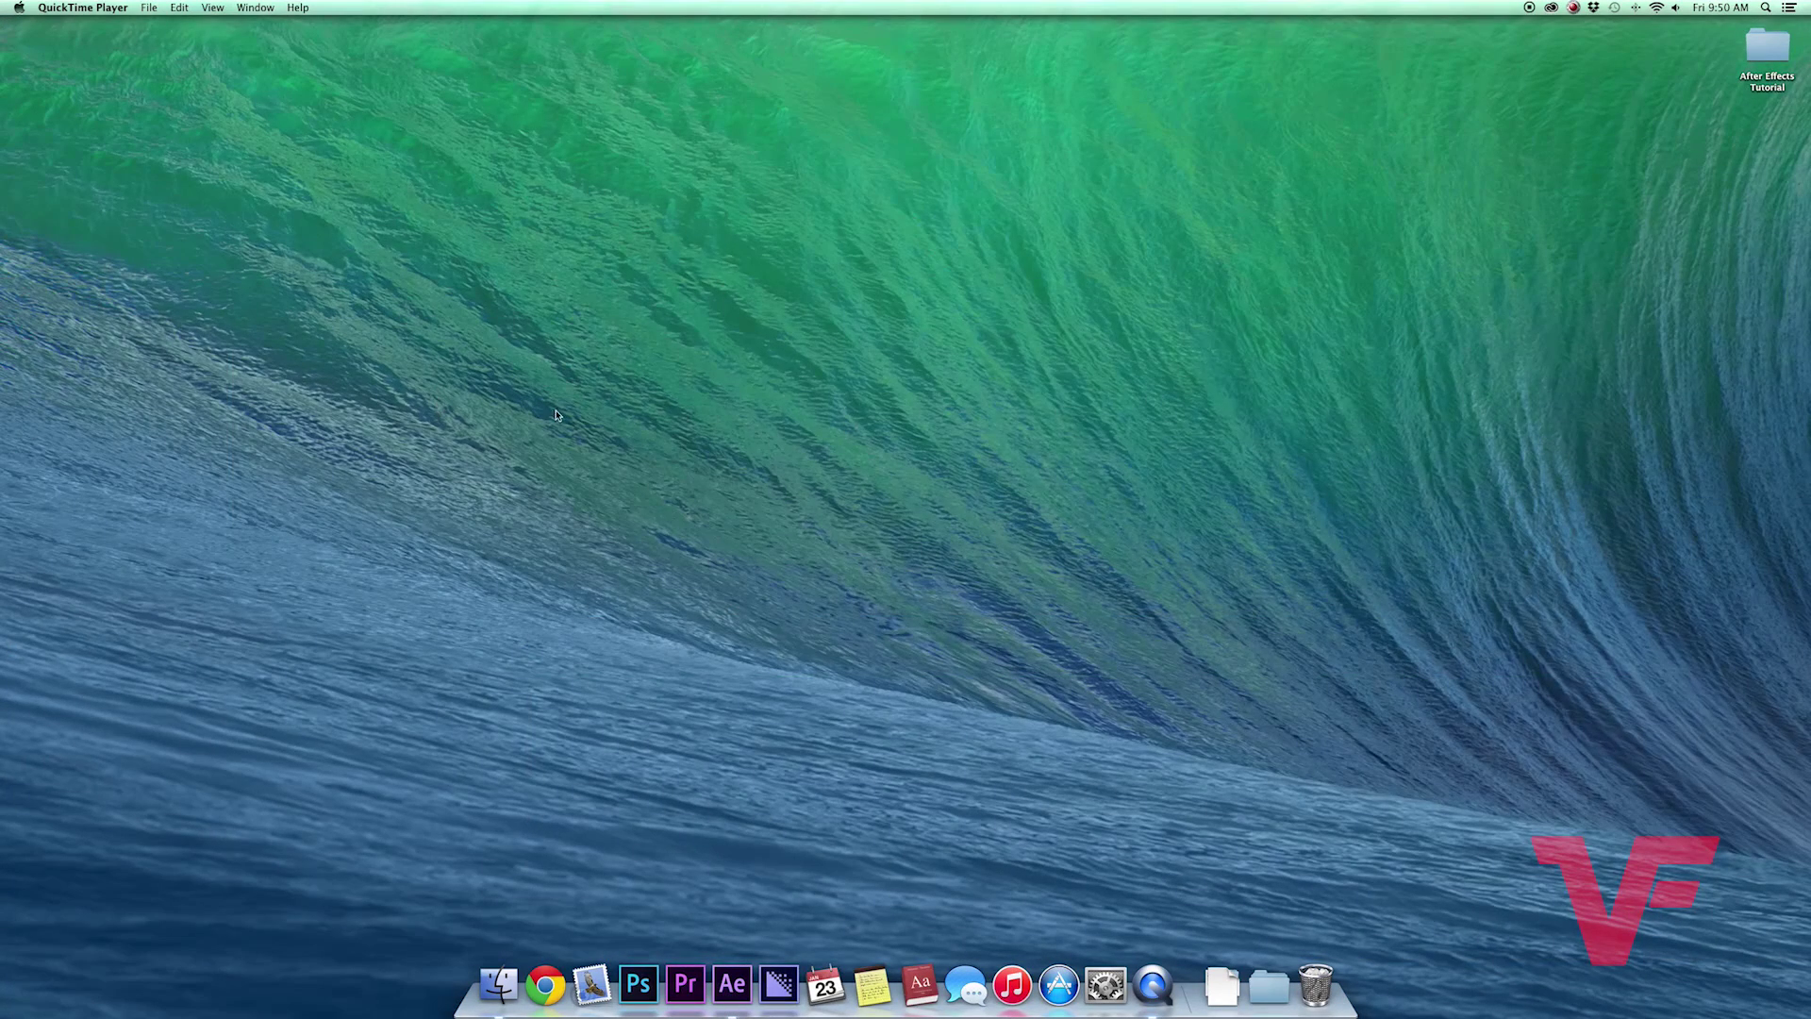
{"action": "double_click", "coordinate": [1769, 44]}
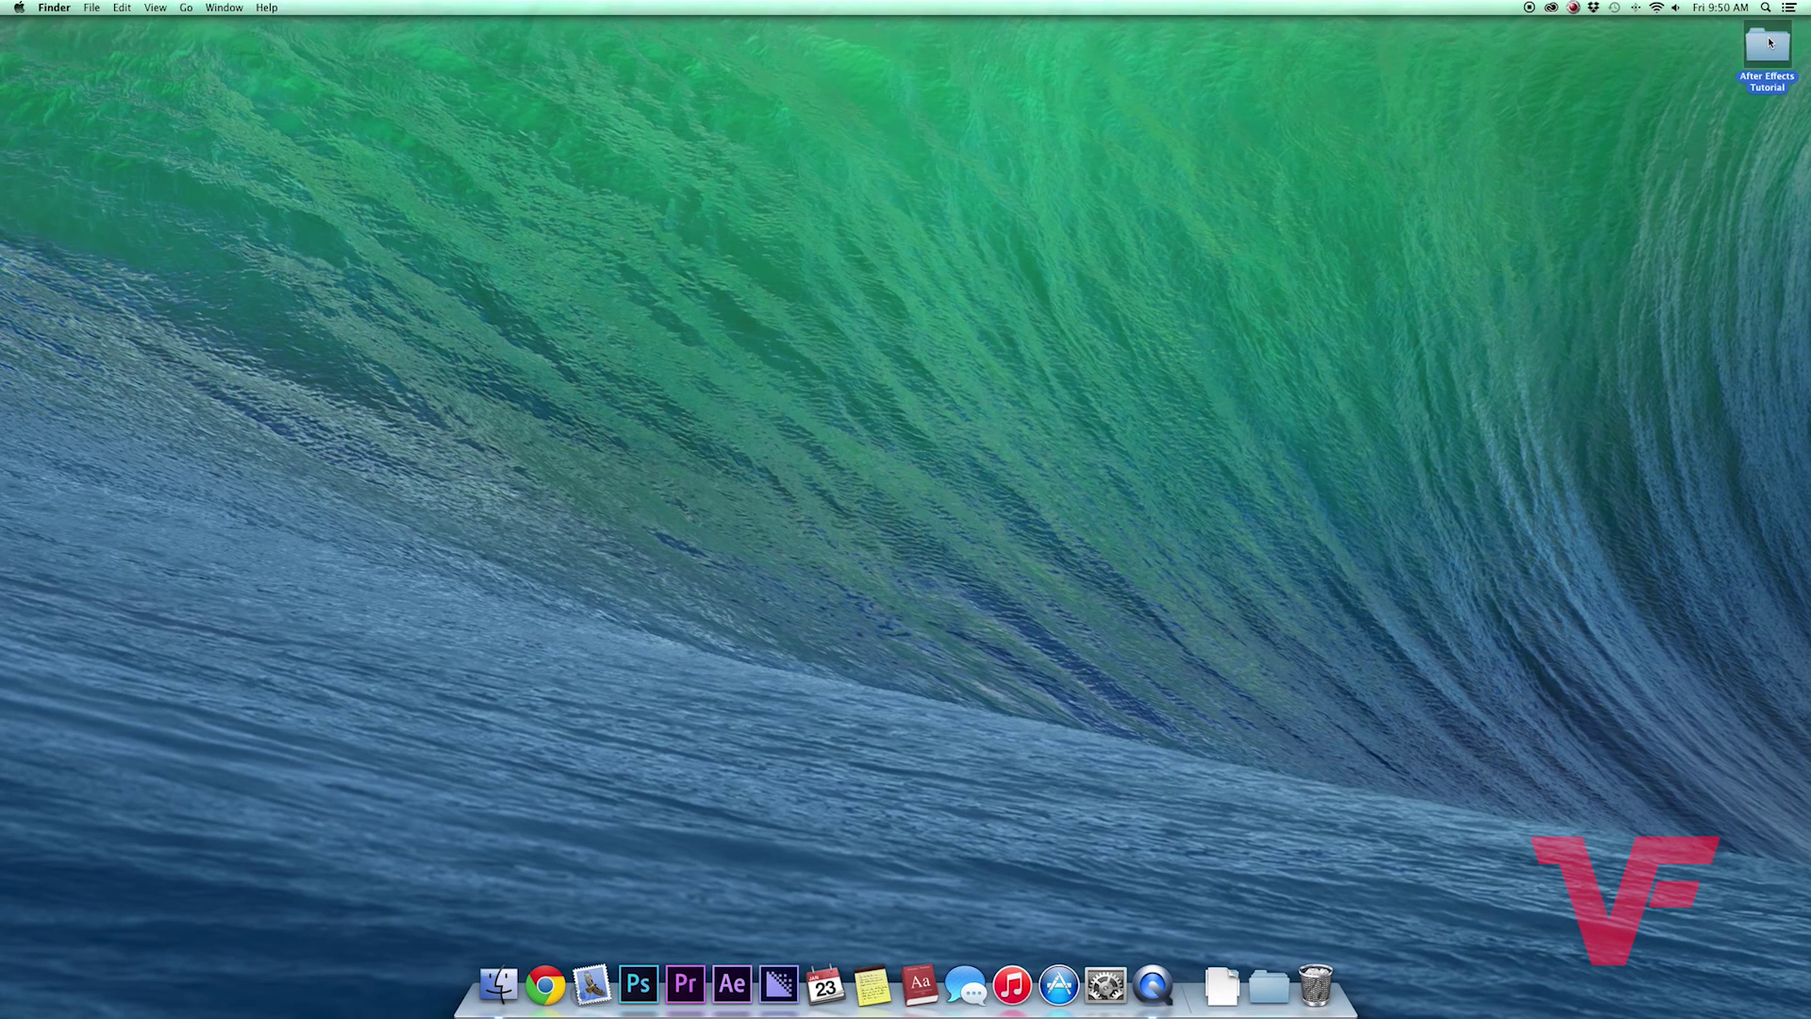
{"action": "left_click_drag", "start_coordinate": [872, 186], "coordinate": [559, 163]}
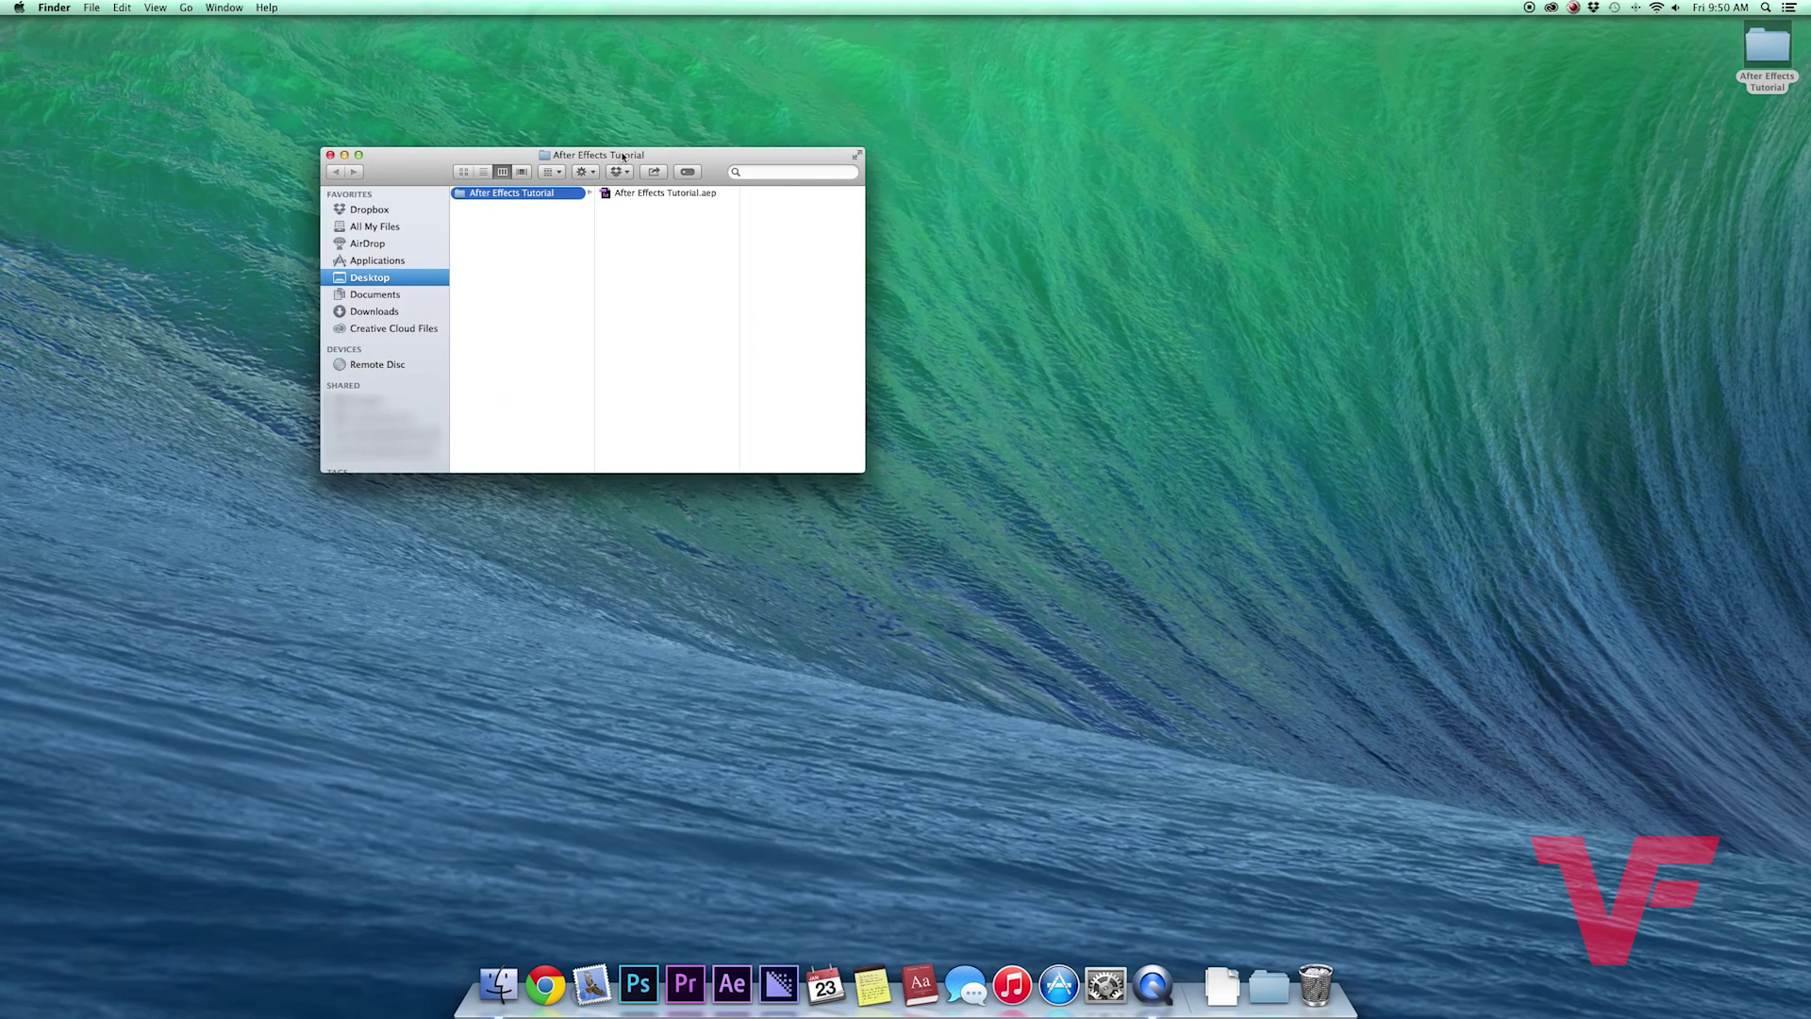
{"action": "left_click", "coordinate": [659, 193]}
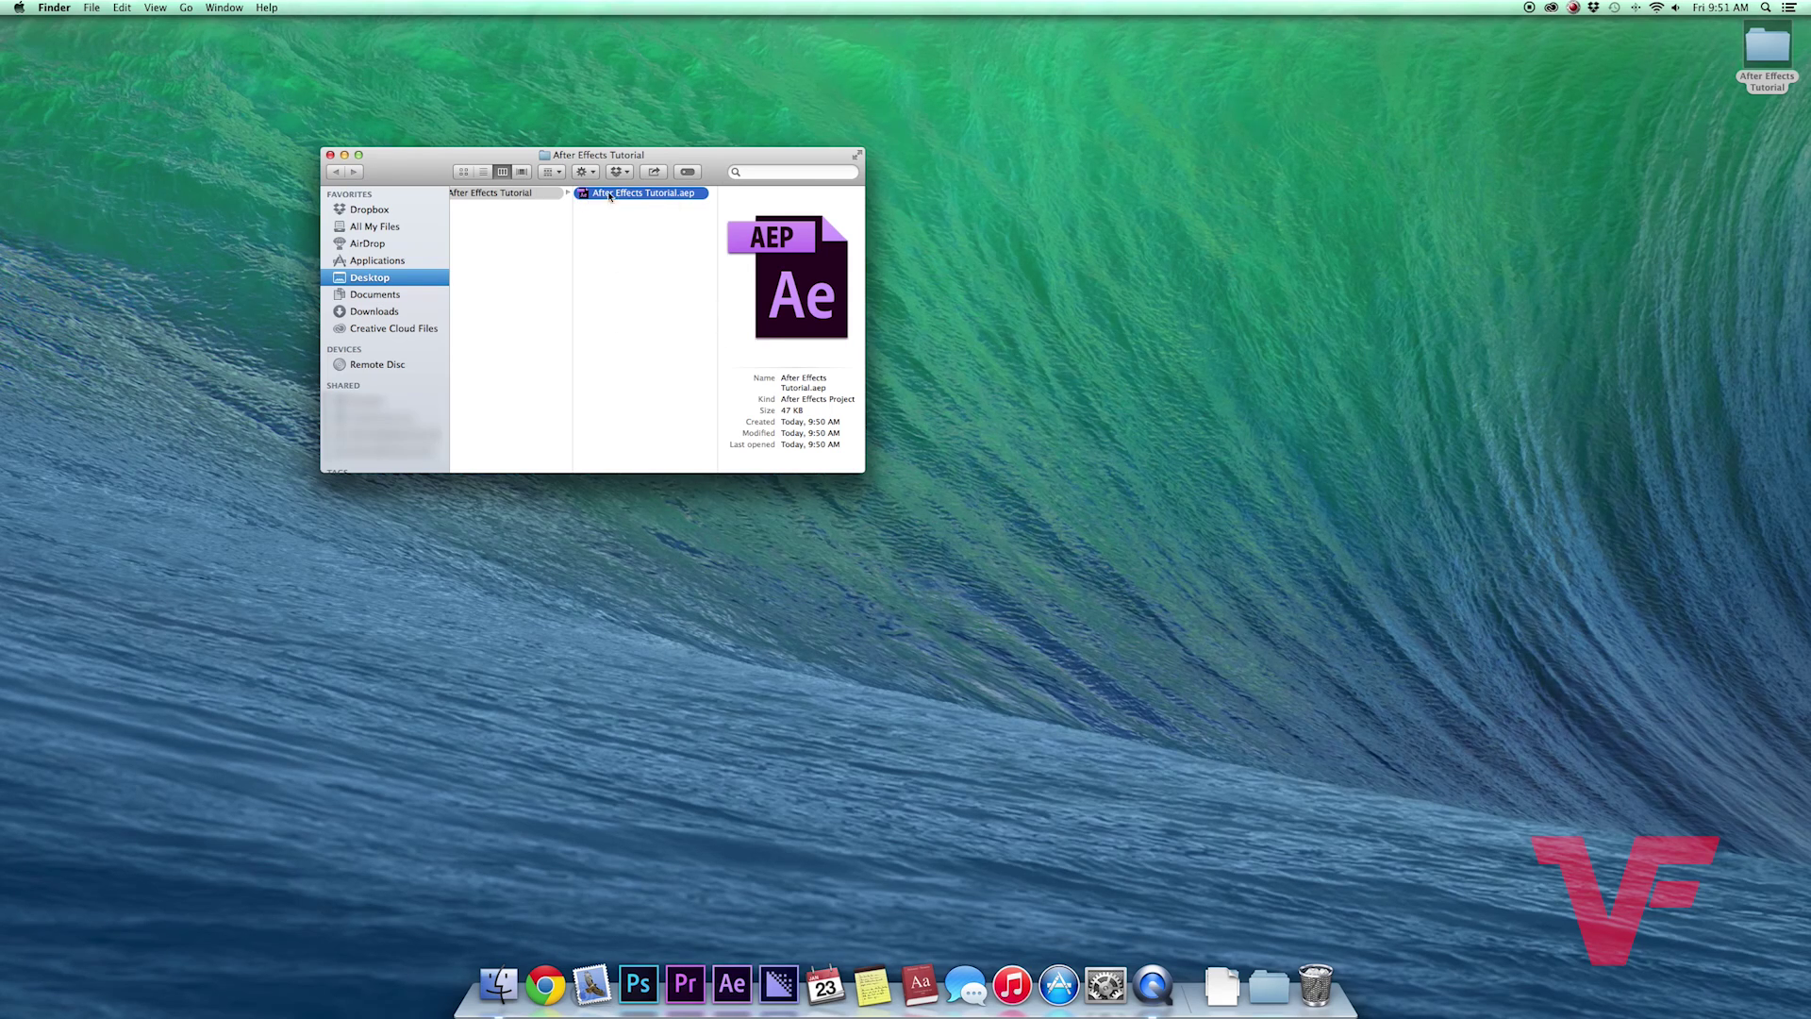
{"action": "double_click", "coordinate": [593, 200]}
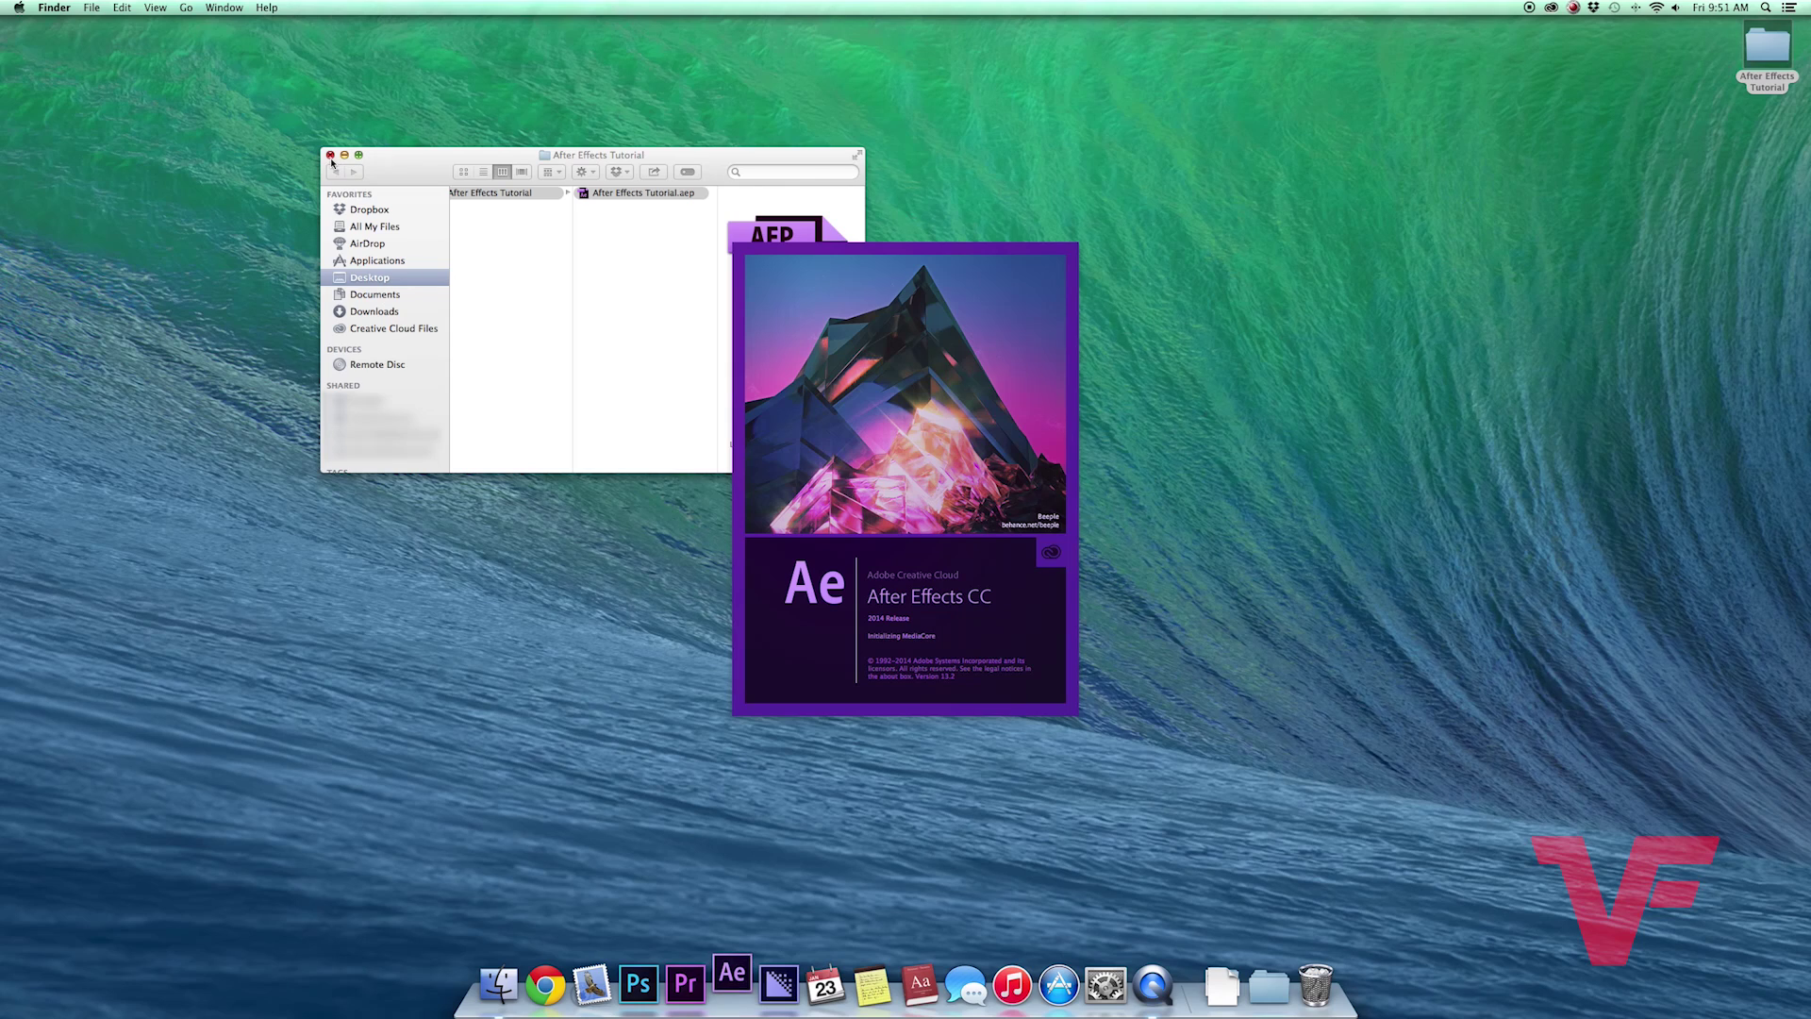
Close the Finder folder window while the saved project loads.
{"action": "left_click", "coordinate": [330, 155]}
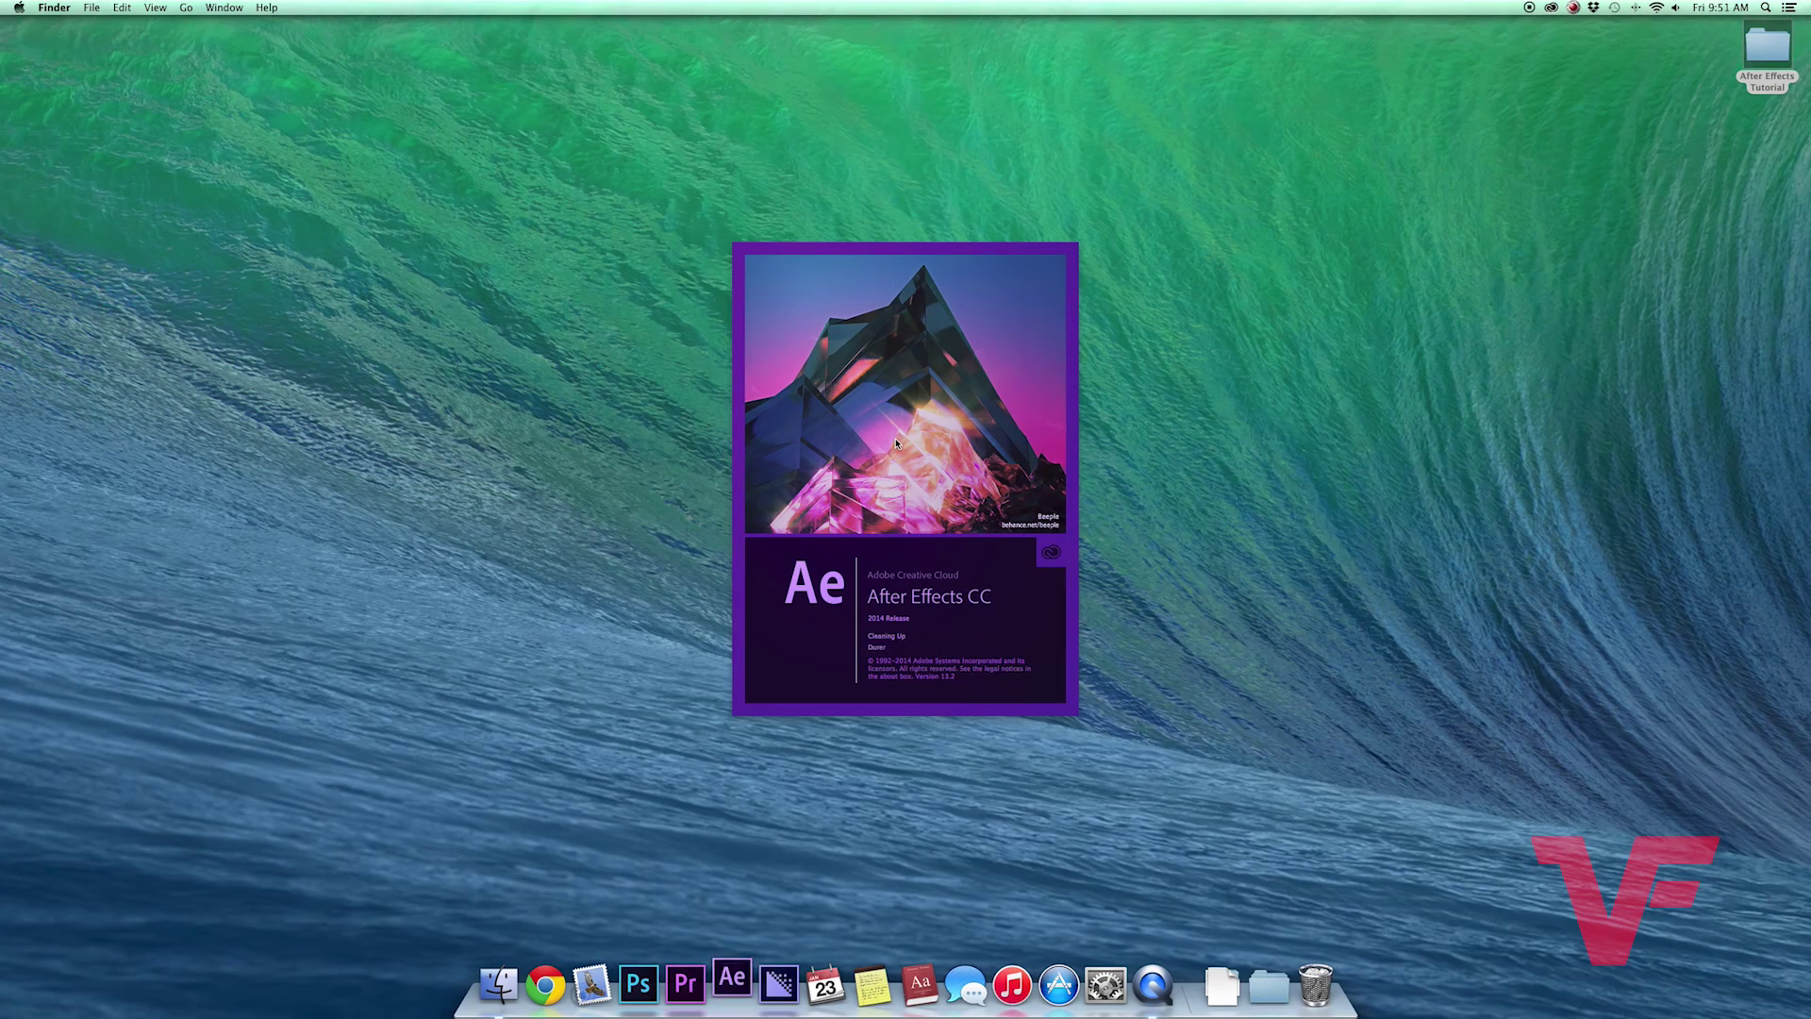